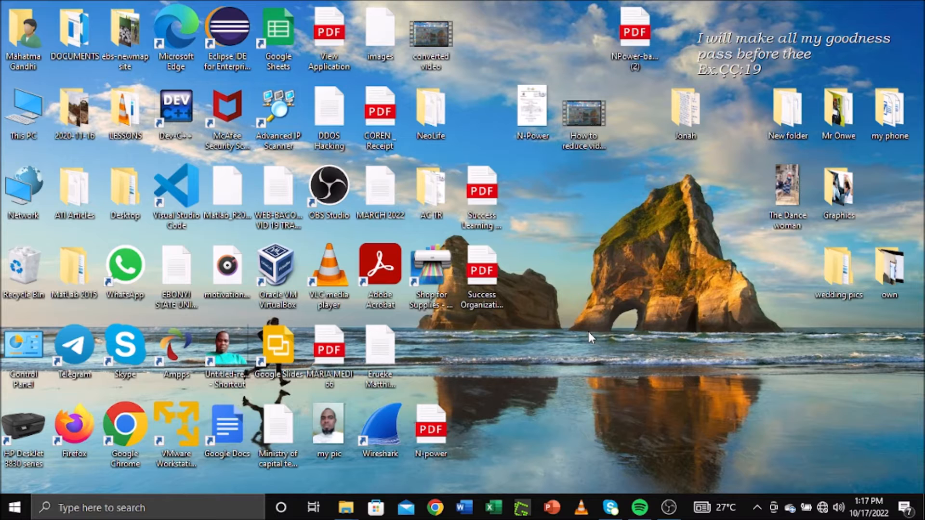
Step: Launch Microsoft Excel from the taskbar icon
{"action": "left_click", "coordinate": [493, 507]}
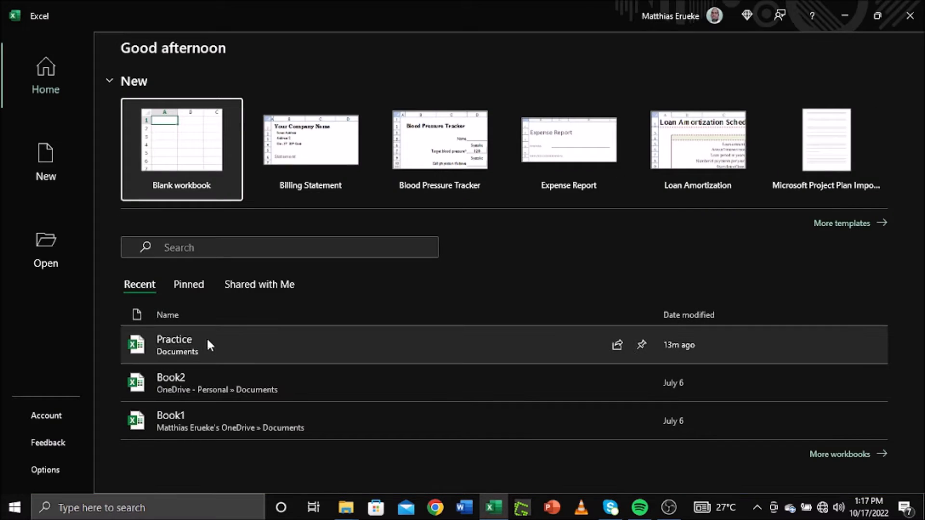
Step: Open the recent workbook 'Practice' from Excel's start screen
{"action": "left_click", "coordinate": [205, 340]}
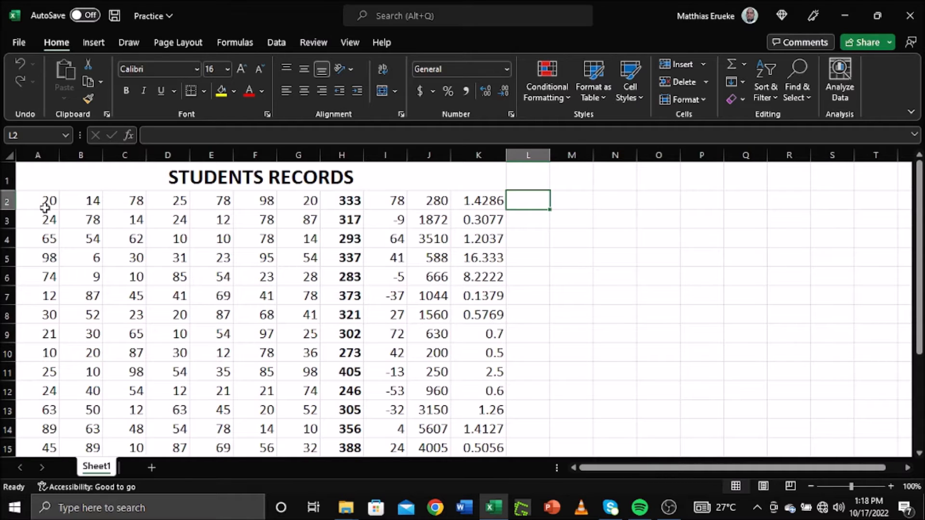
Step: Bold the first student's scores in cells A2 through G2
{"action": "left_click_drag", "start_coordinate": [45, 201], "coordinate": [302, 205]}
{"action": "left_click", "coordinate": [125, 91]}
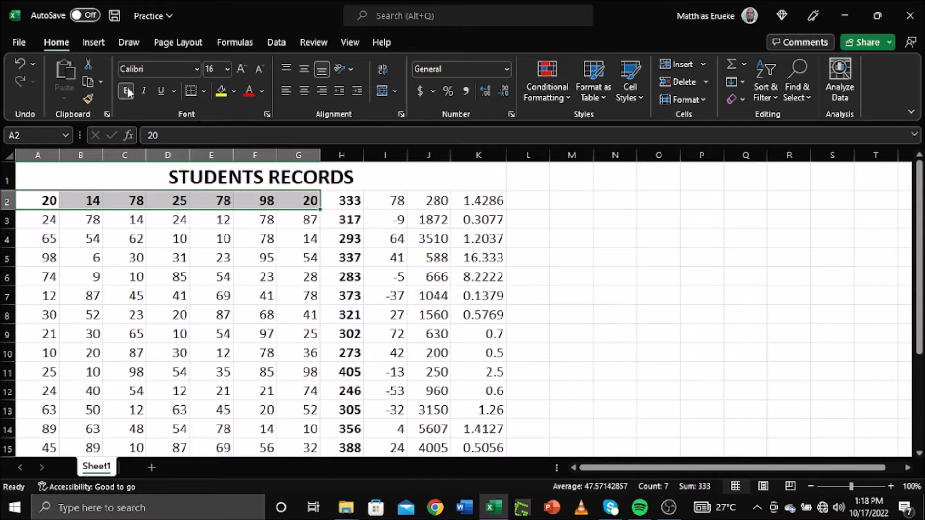
{"action": "left_click", "coordinate": [206, 310]}
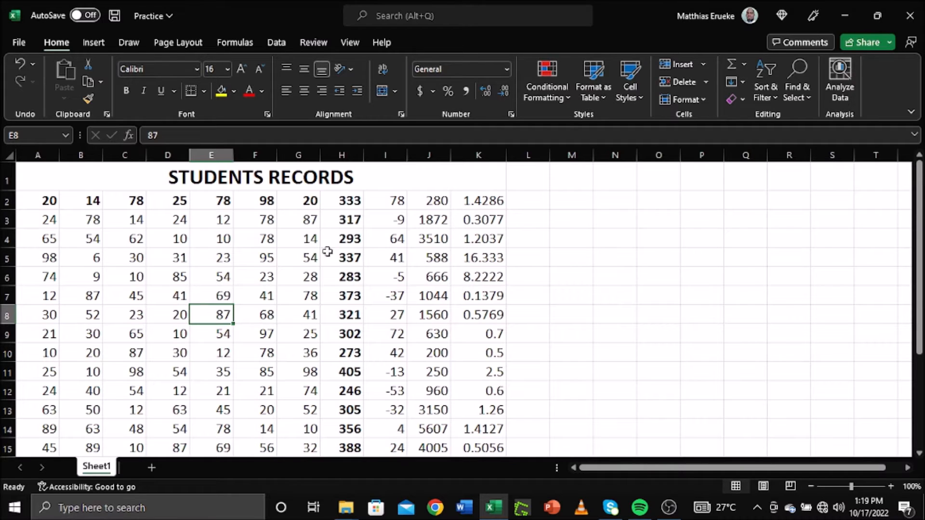
{"action": "left_click", "coordinate": [529, 203]}
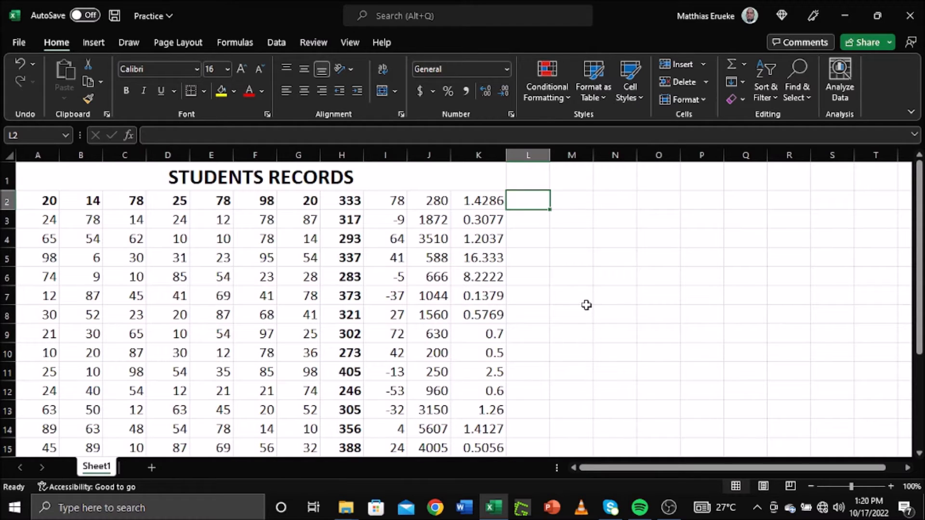
{"action": "type", "text": "="}
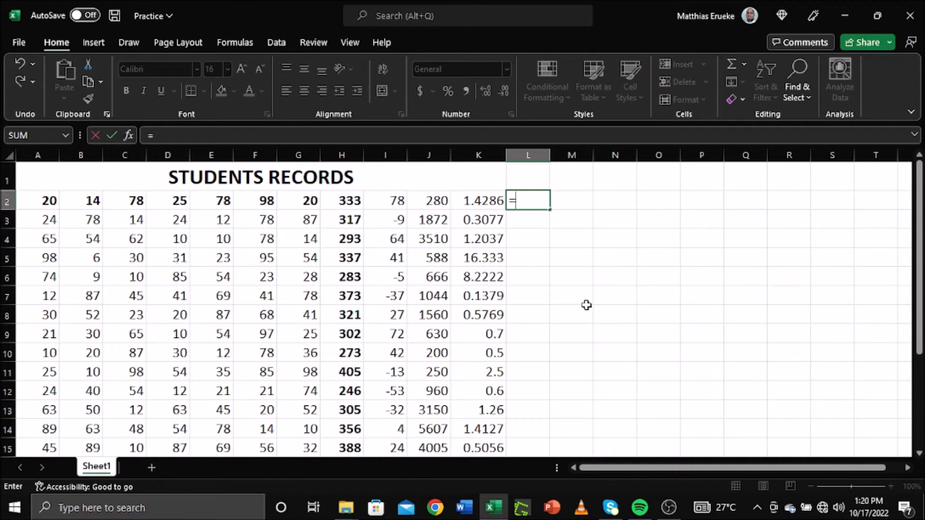
{"action": "type", "text": "av"}
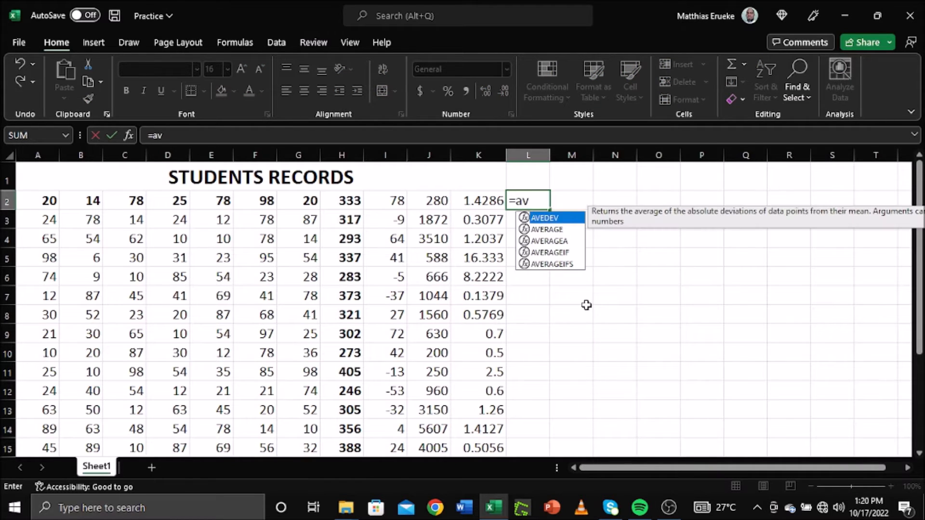
{"action": "type", "text": "erage"}
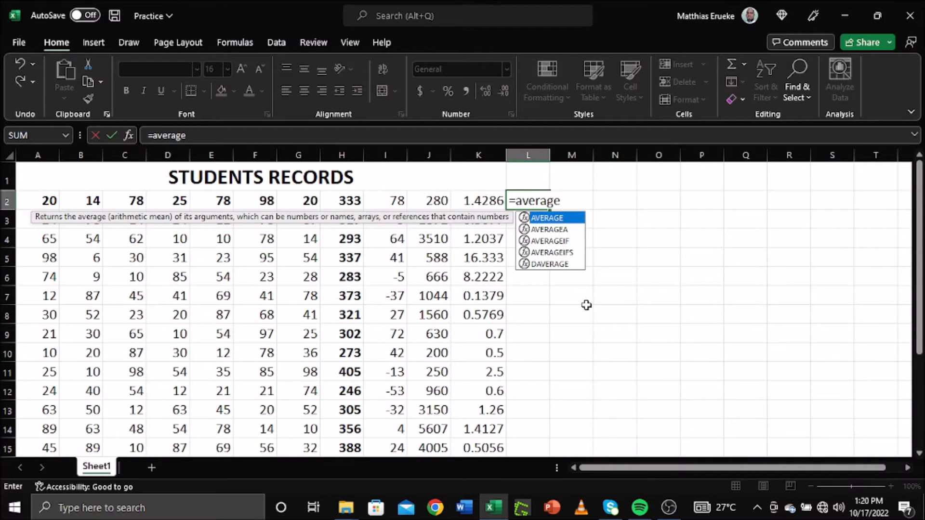
{"action": "type", "text": "("}
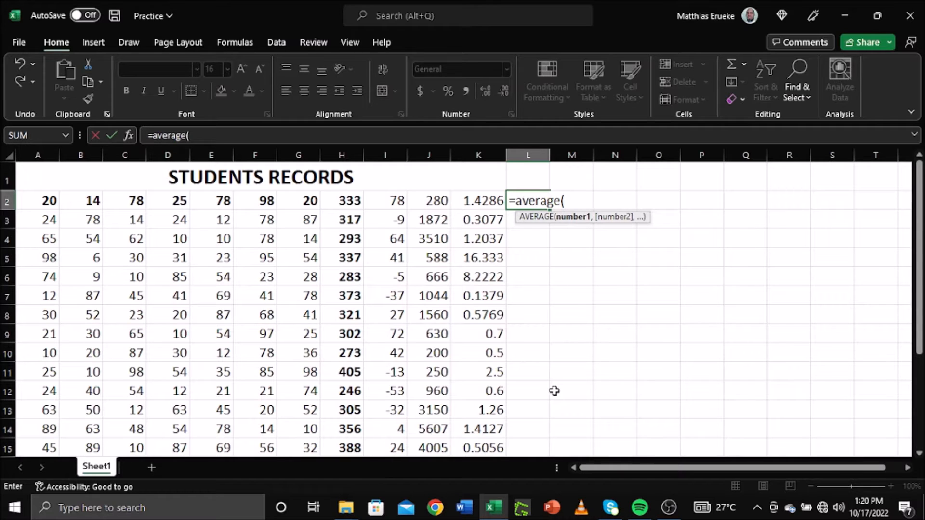
{"action": "type", "text": "a2:"}
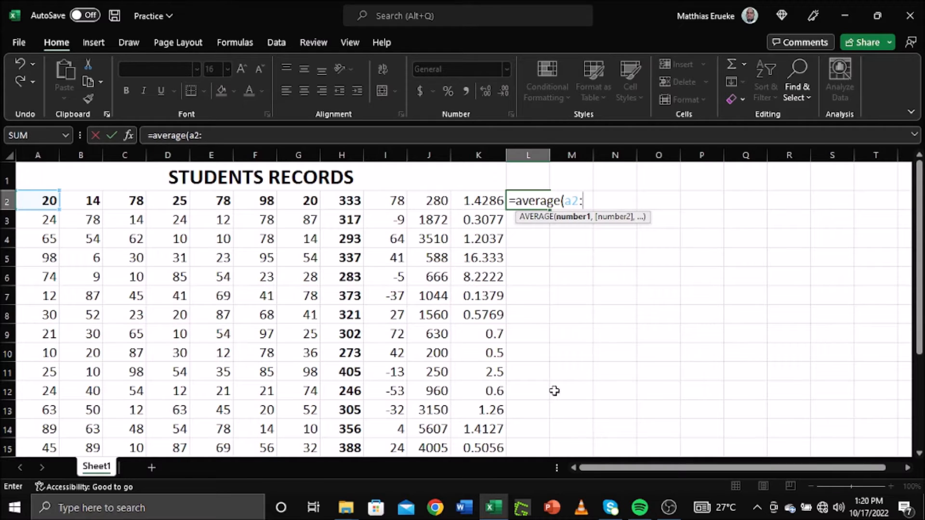
{"action": "type", "text": "g"}
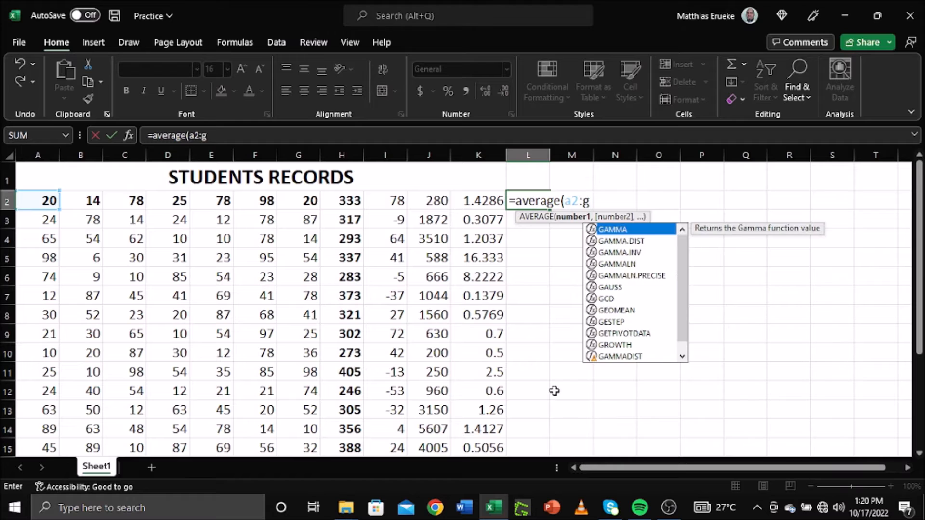
{"action": "type", "text": "2"}
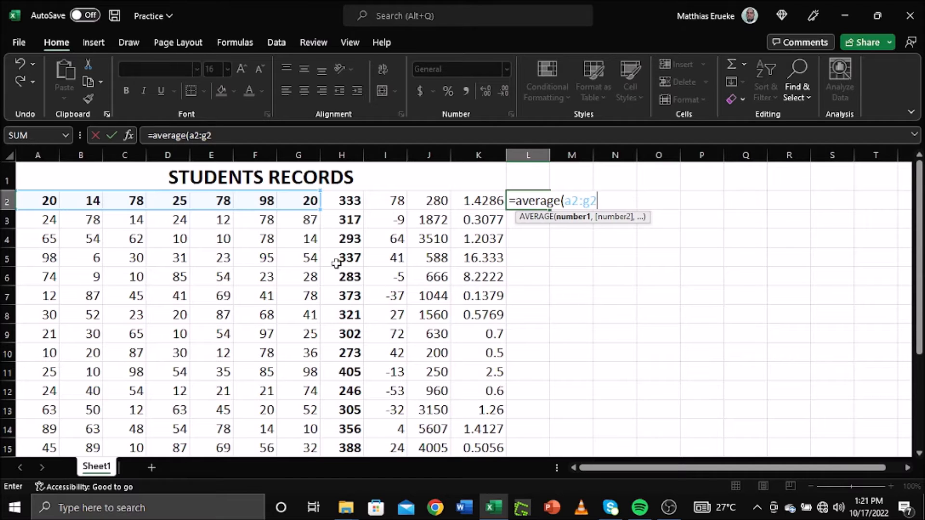
{"action": "type", "text": ")"}
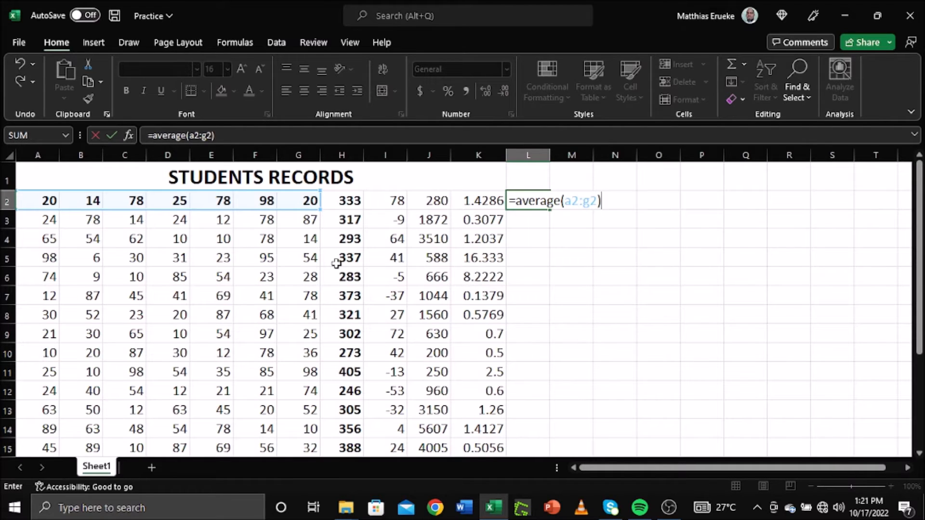
{"action": "key", "text": "Return"}
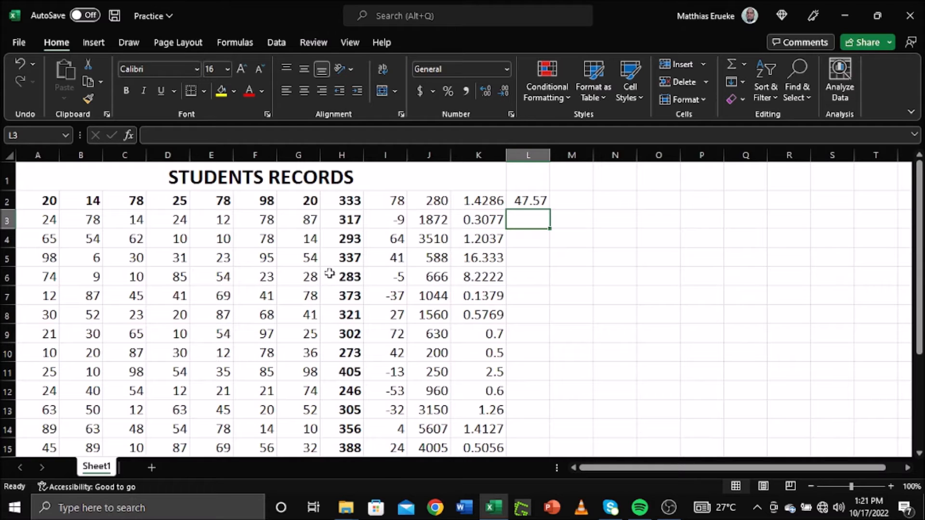
{"action": "left_click", "coordinate": [578, 252]}
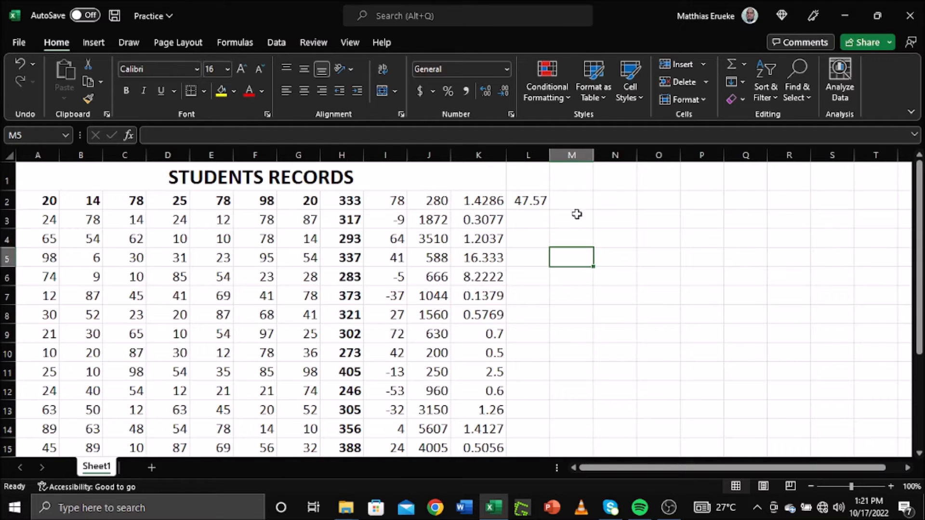
{"action": "left_click", "coordinate": [527, 202]}
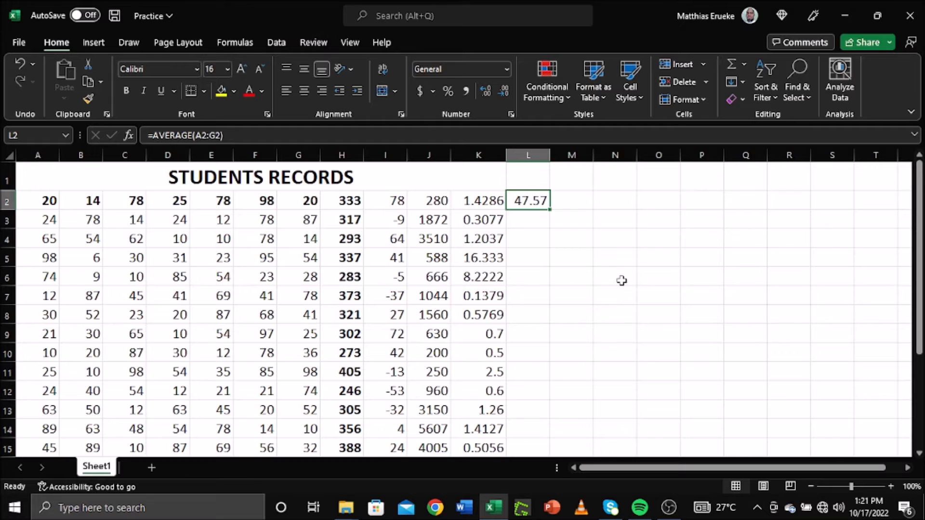
{"action": "key", "text": "Delete"}
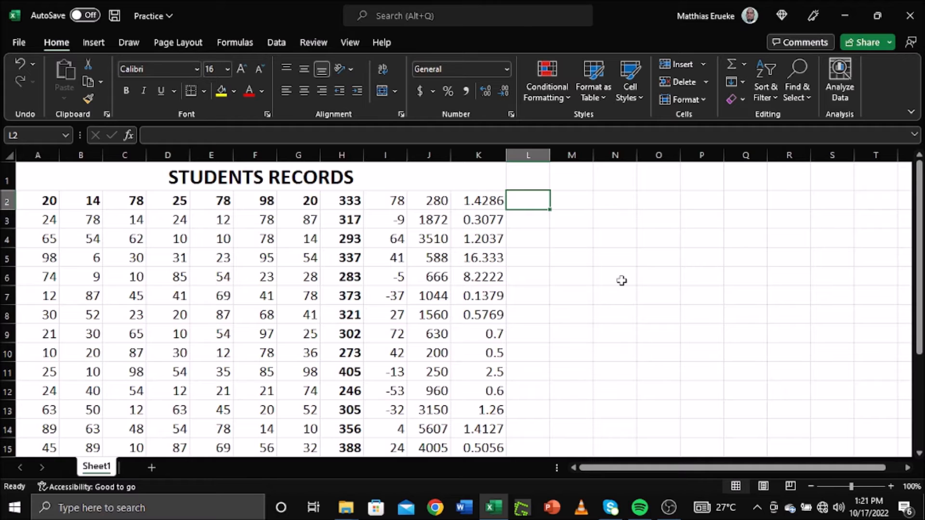
Step: Insert an AVERAGE formula into L2 from the AutoSum list, spanning A2:K2
{"action": "left_click", "coordinate": [595, 278]}
{"action": "left_click", "coordinate": [531, 201]}
{"action": "left_click", "coordinate": [744, 65]}
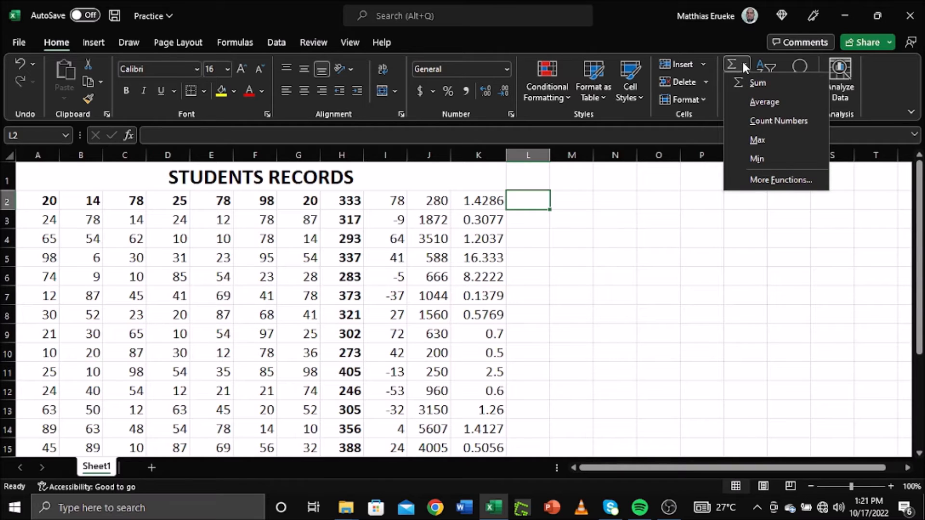
{"action": "left_click", "coordinate": [764, 102]}
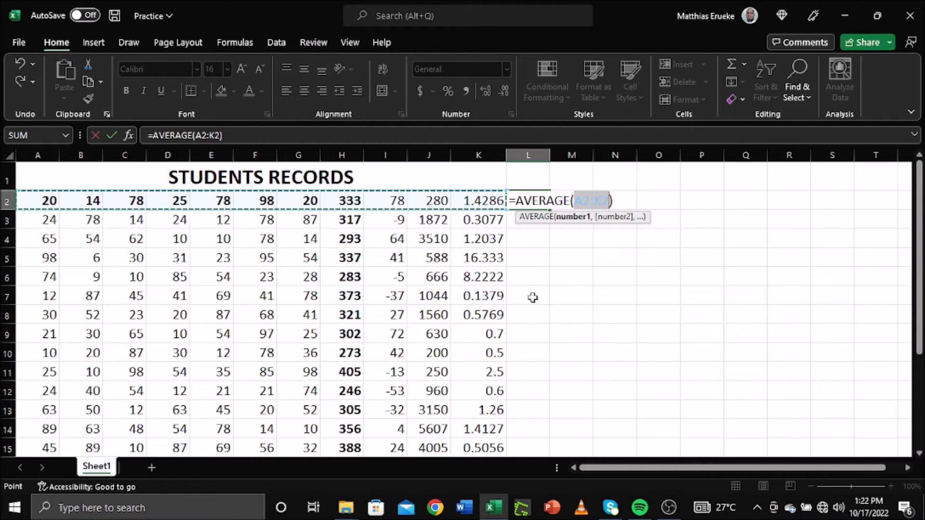
Step: Correct the L2 formula to =AVERAGE(A2:G2)
{"action": "left_click", "coordinate": [589, 203]}
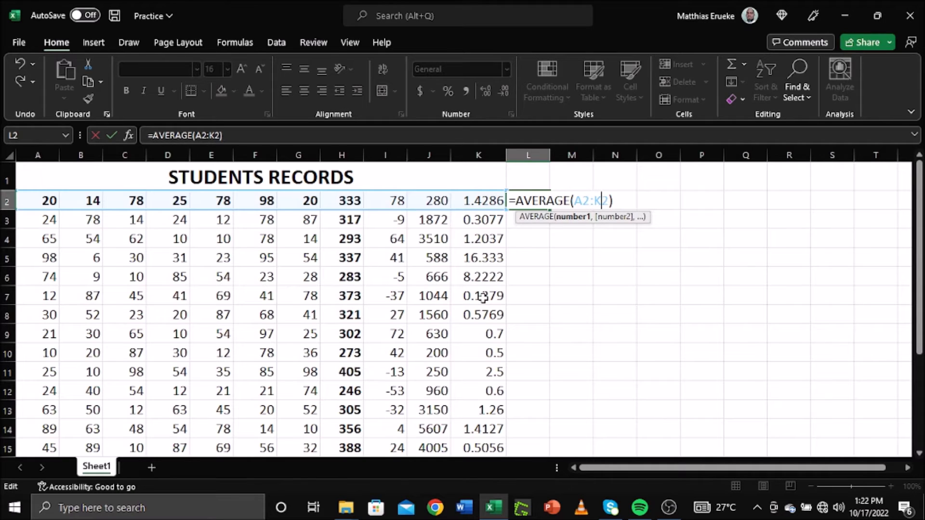
{"action": "key", "text": "BackSpace"}
{"action": "type", "text": "G"}
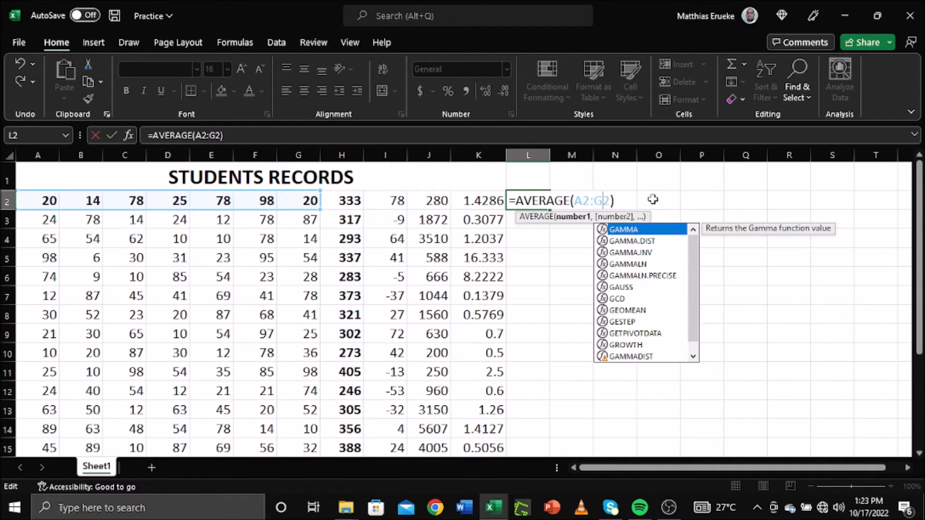
{"action": "key", "text": "Return"}
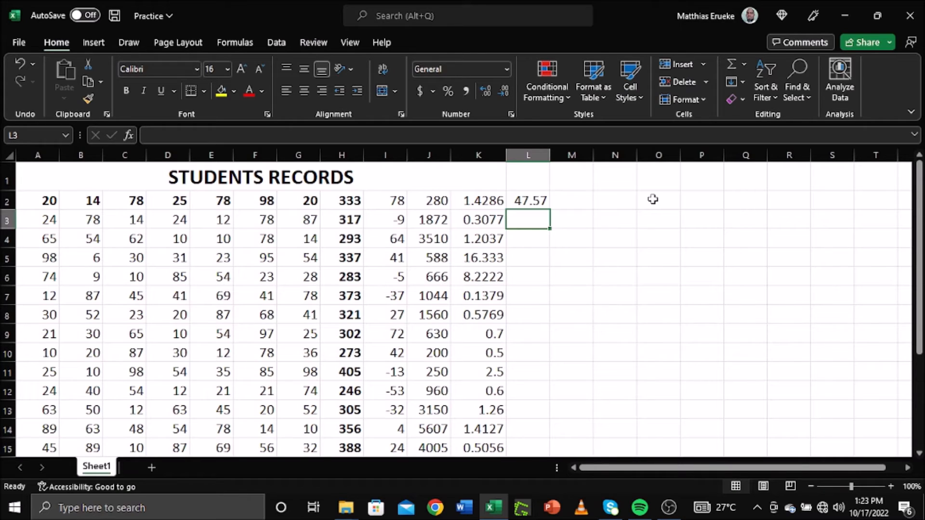
Step: Fill the average formula down column L to row 21
{"action": "left_click", "coordinate": [529, 200]}
{"action": "left_click_drag", "start_coordinate": [550, 209], "coordinate": [568, 407]}
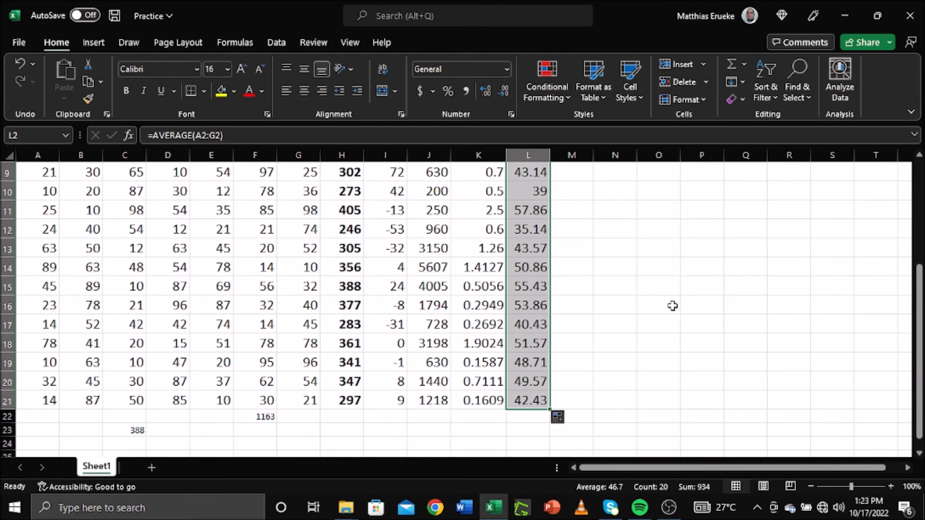
{"action": "scroll", "coordinate": [671, 305], "scroll_direction": "up", "scroll_amount": 3}
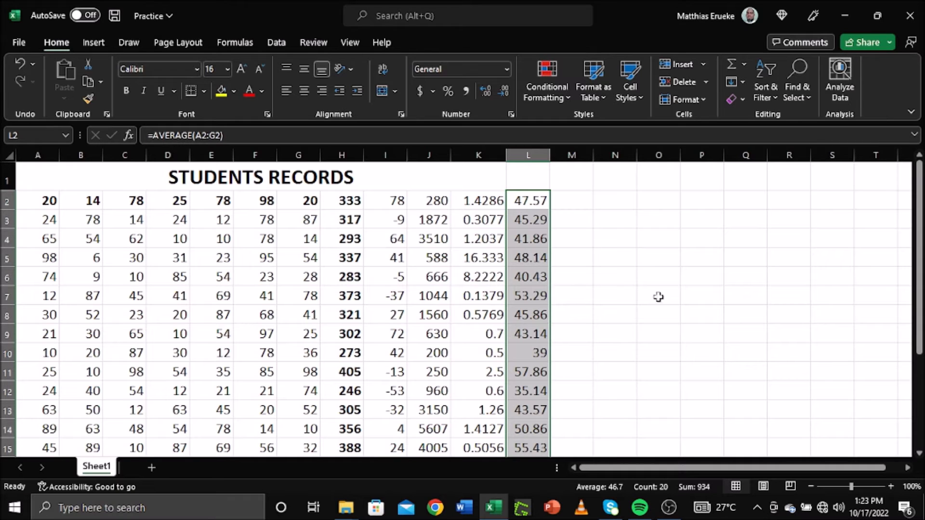
{"action": "left_click", "coordinate": [655, 281]}
{"action": "left_click", "coordinate": [28, 201]}
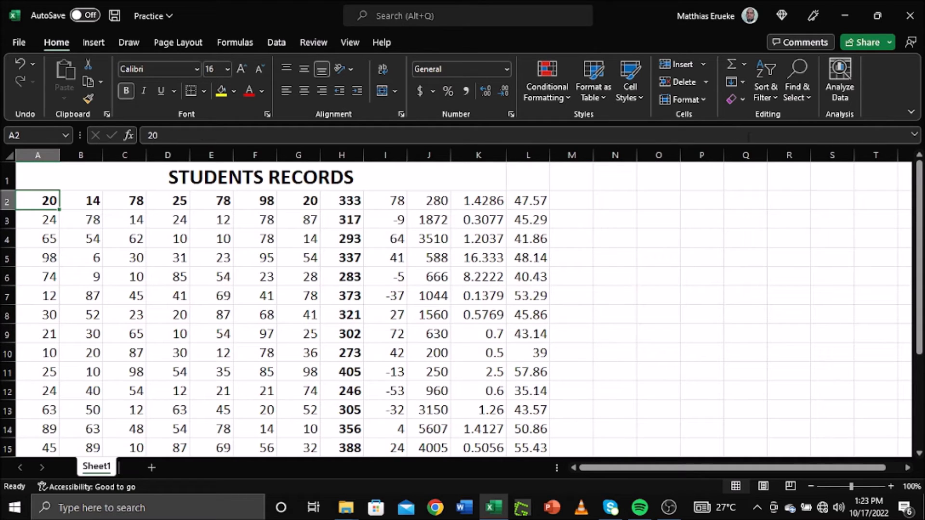
{"action": "left_click", "coordinate": [703, 64]}
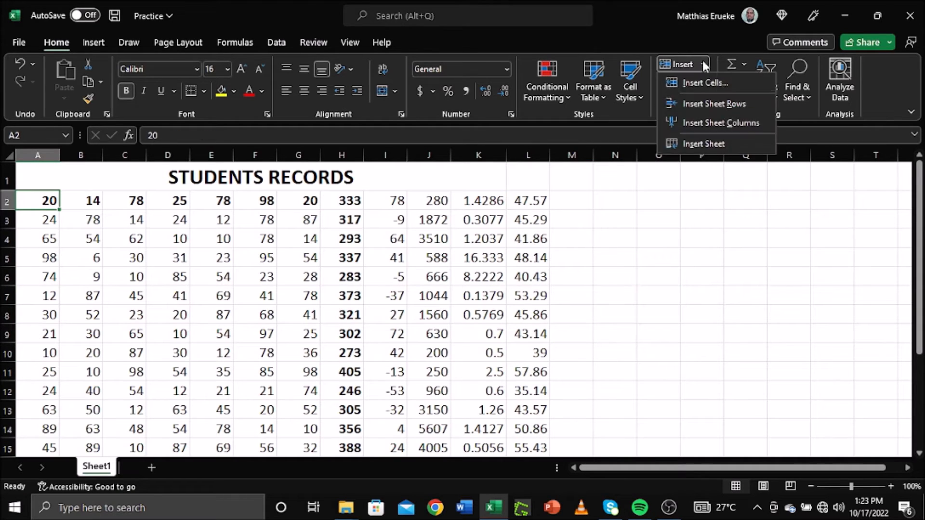
{"action": "left_click", "coordinate": [711, 104]}
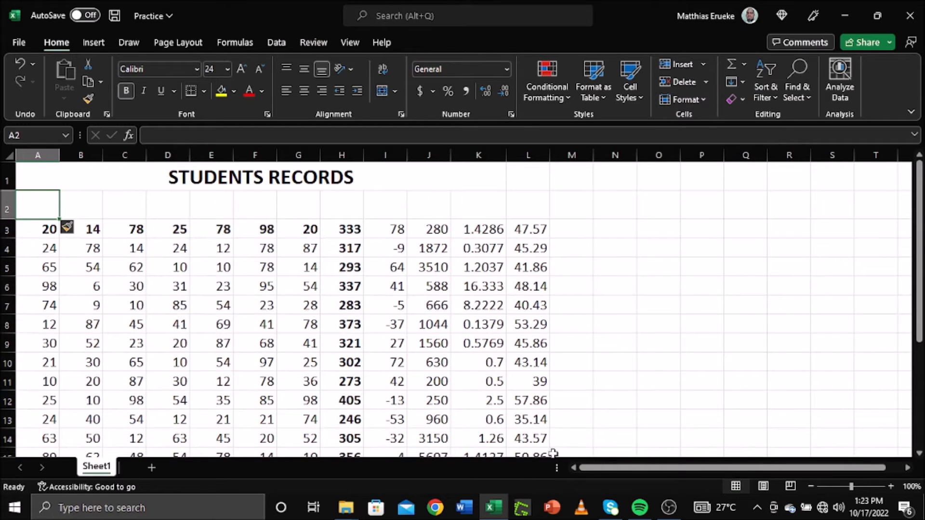
{"action": "left_click", "coordinate": [342, 208]}
{"action": "type", "text": "t"}
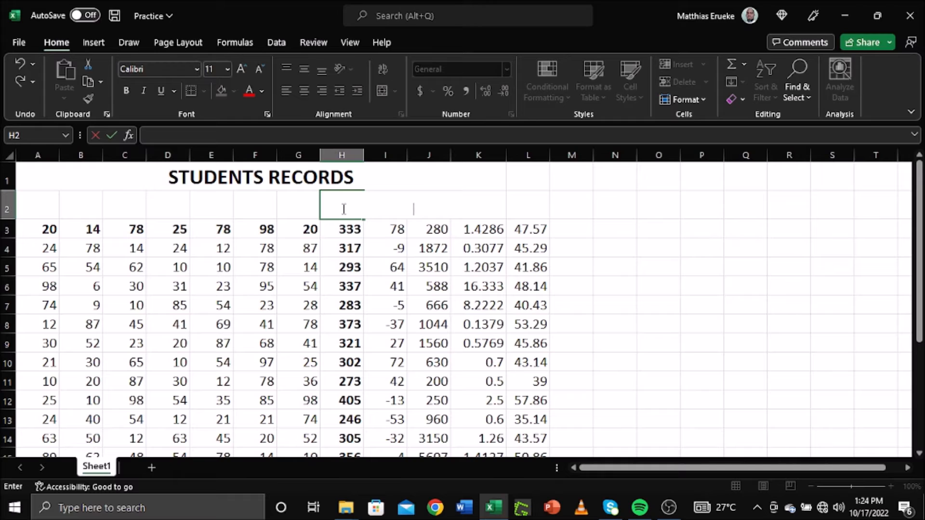
{"action": "left_click", "coordinate": [355, 253]}
{"action": "left_click", "coordinate": [337, 206]}
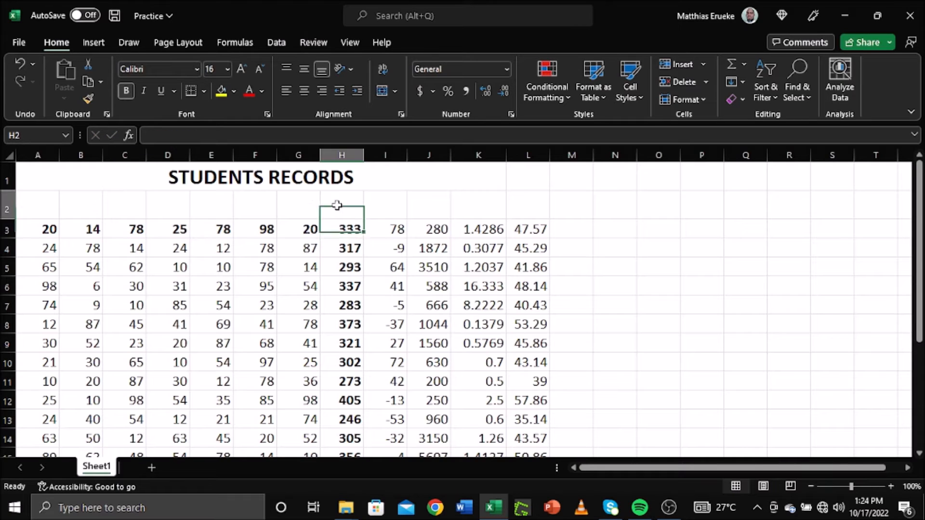
{"action": "type", "text": "Total"}
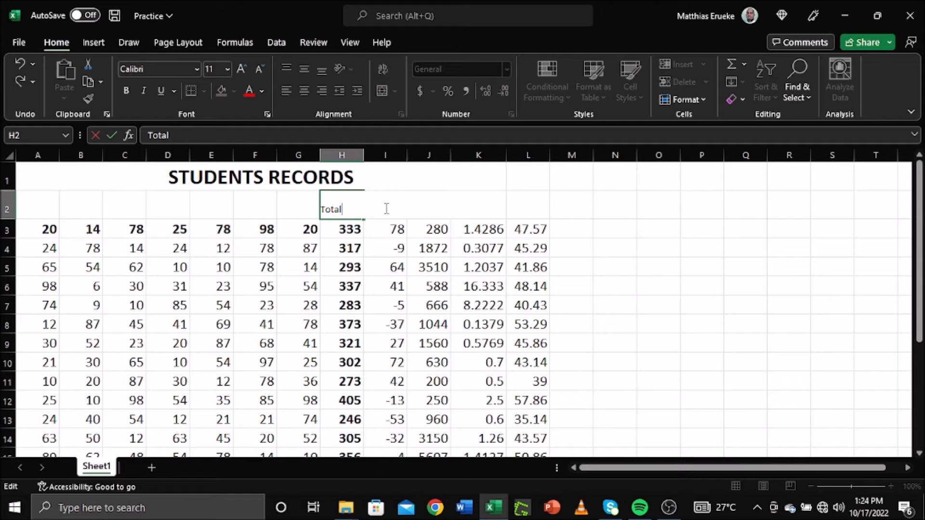
{"action": "key", "text": "Return"}
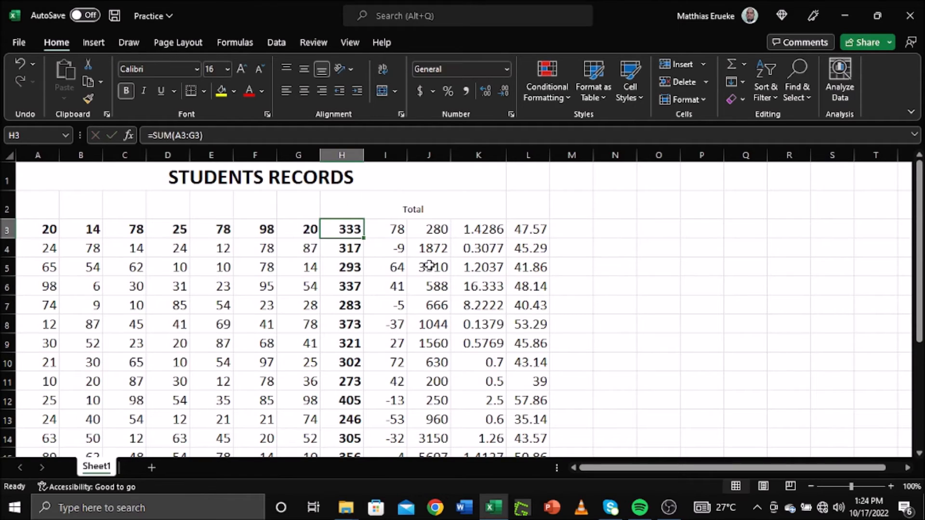
{"action": "left_click", "coordinate": [407, 270]}
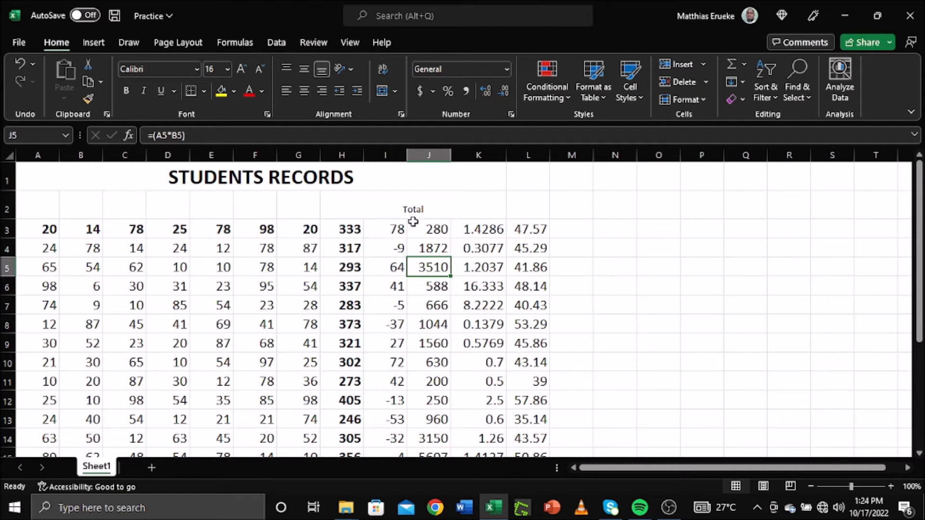
{"action": "left_click_drag", "start_coordinate": [46, 209], "coordinate": [528, 212]}
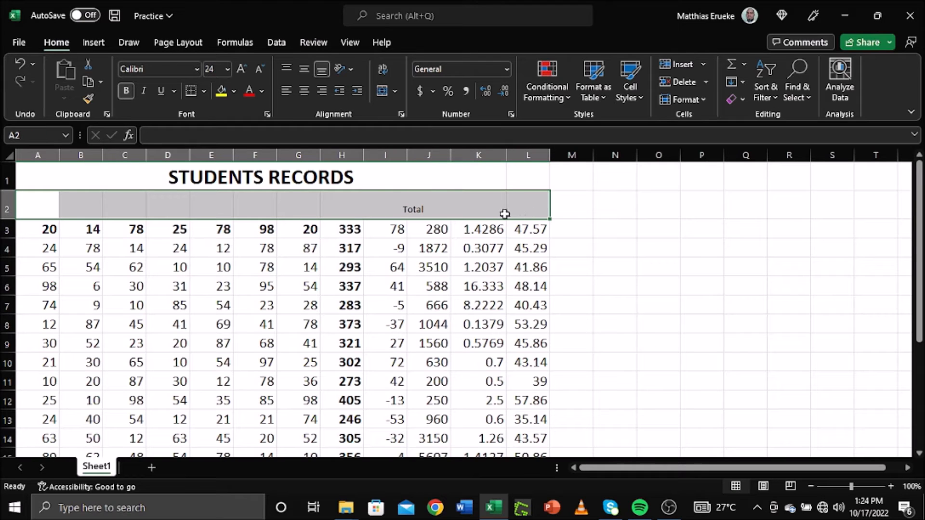
{"action": "left_click", "coordinate": [637, 275]}
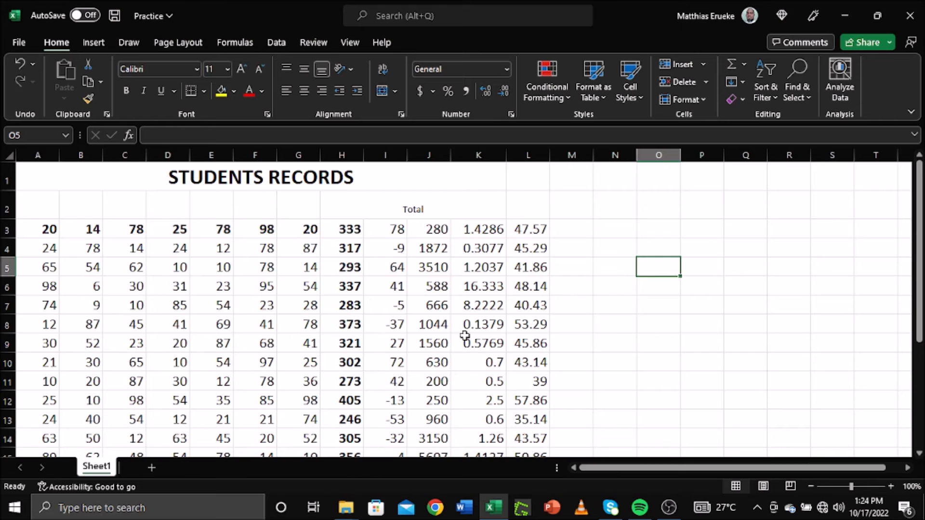
{"action": "key", "text": "ctrl+z"}
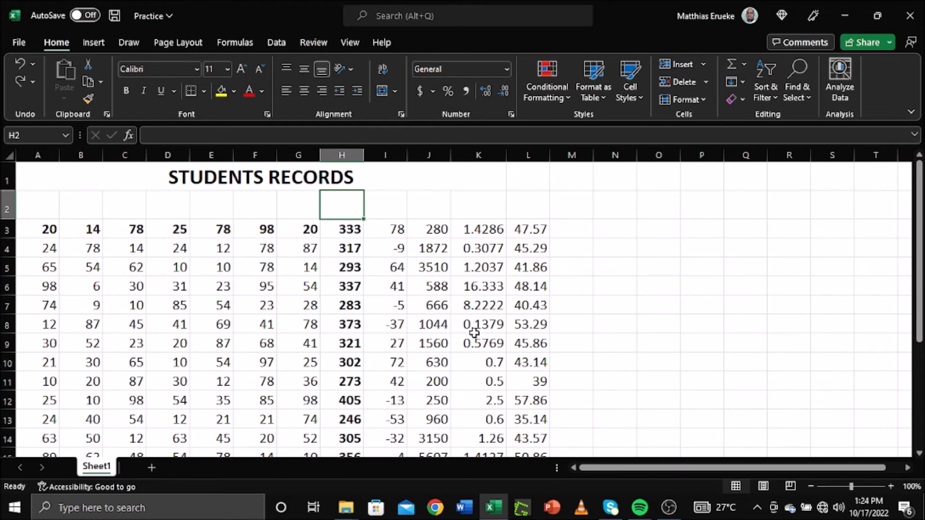
{"action": "key", "text": "ctrl+z"}
{"action": "left_click", "coordinate": [138, 282]}
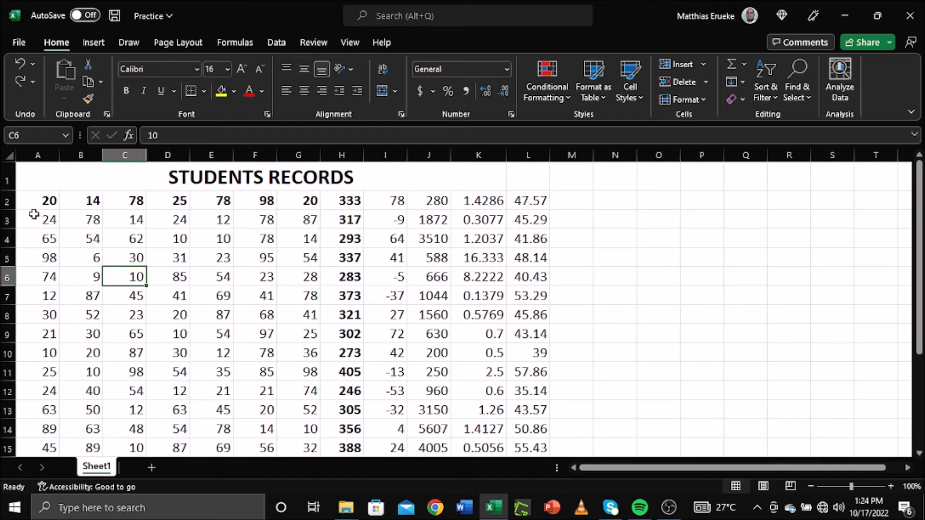
Step: Insert an empty sheet row above the student data
{"action": "left_click", "coordinate": [25, 202]}
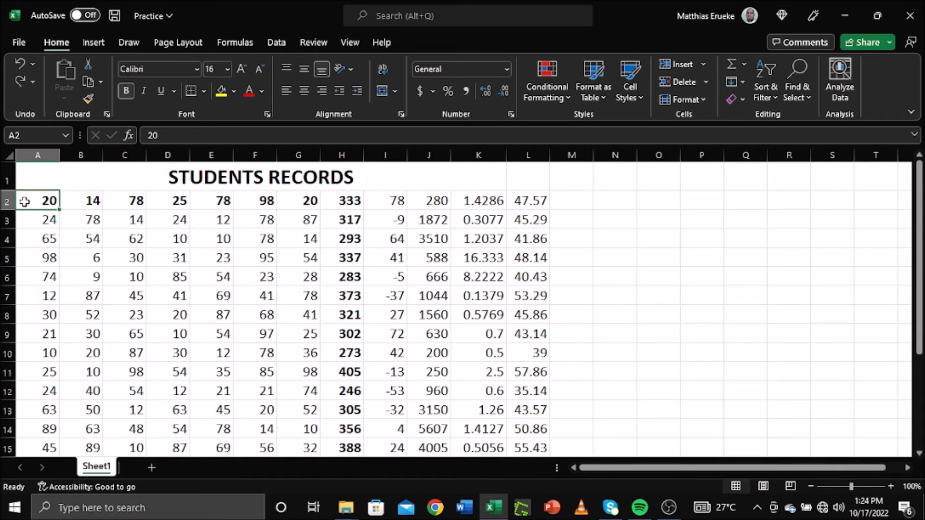
{"action": "left_click", "coordinate": [702, 64]}
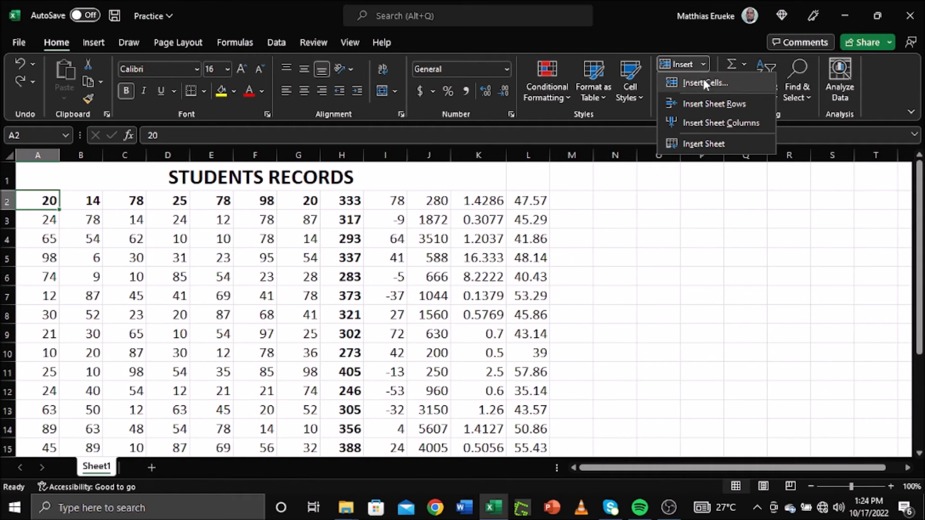
{"action": "left_click", "coordinate": [707, 103]}
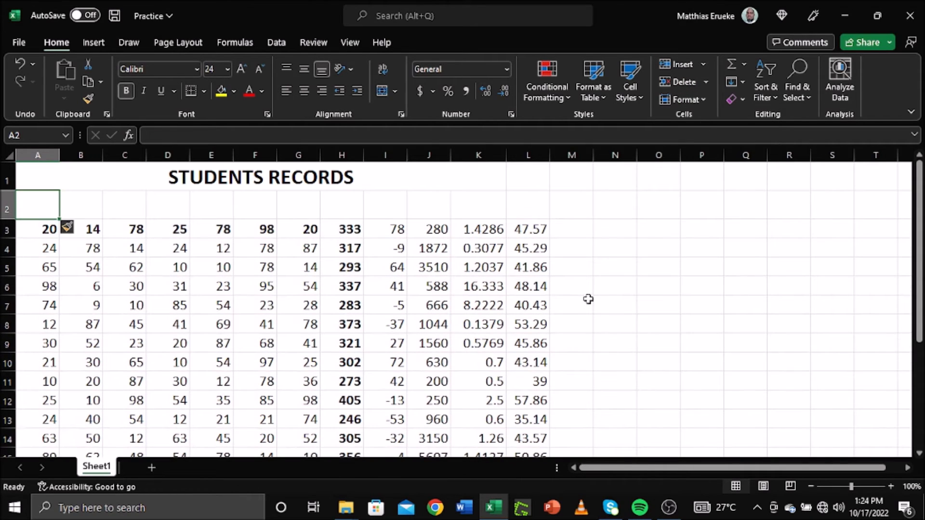
{"action": "left_click", "coordinate": [642, 286]}
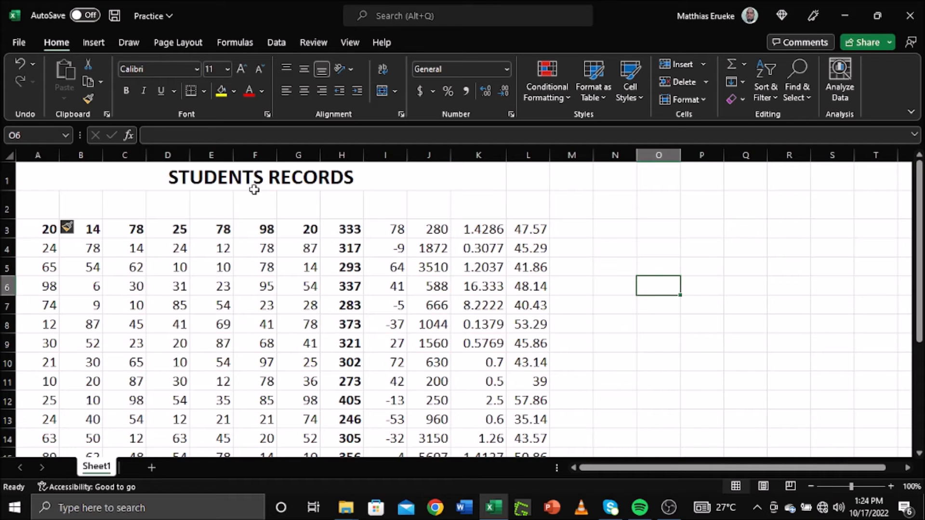
Step: Make the new empty row 2 shorter
{"action": "left_click_drag", "start_coordinate": [42, 208], "coordinate": [531, 212]}
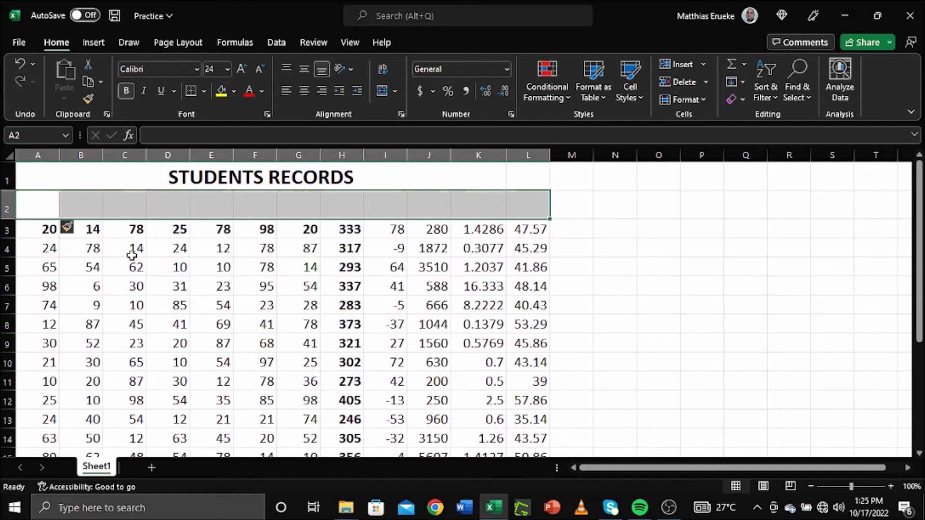
{"action": "left_click", "coordinate": [31, 249]}
{"action": "left_click", "coordinate": [4, 209]}
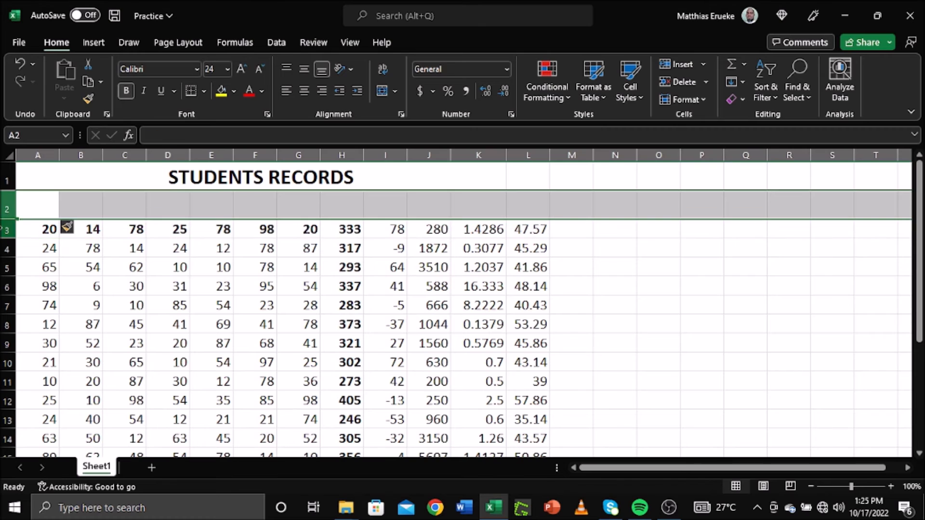
{"action": "left_click", "coordinate": [5, 230]}
{"action": "left_click_drag", "start_coordinate": [5, 219], "coordinate": [3, 211]}
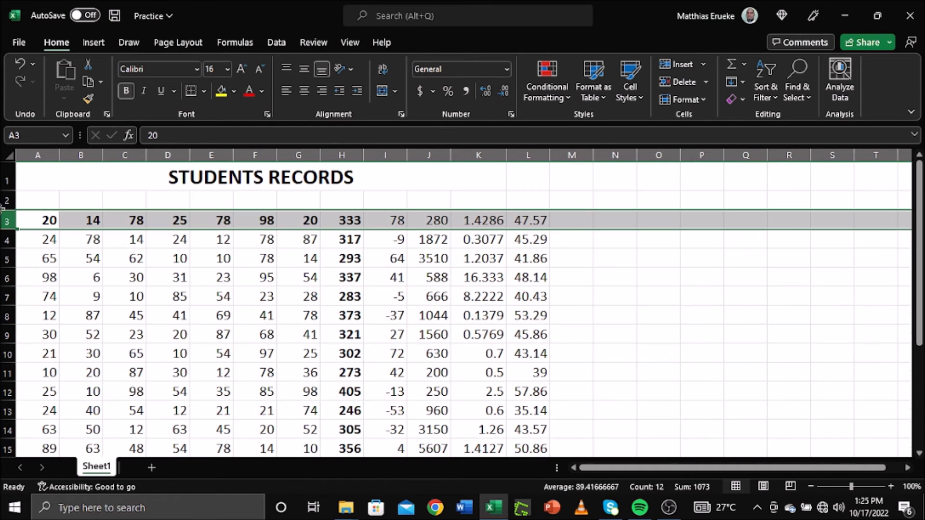
{"action": "left_click", "coordinate": [626, 274]}
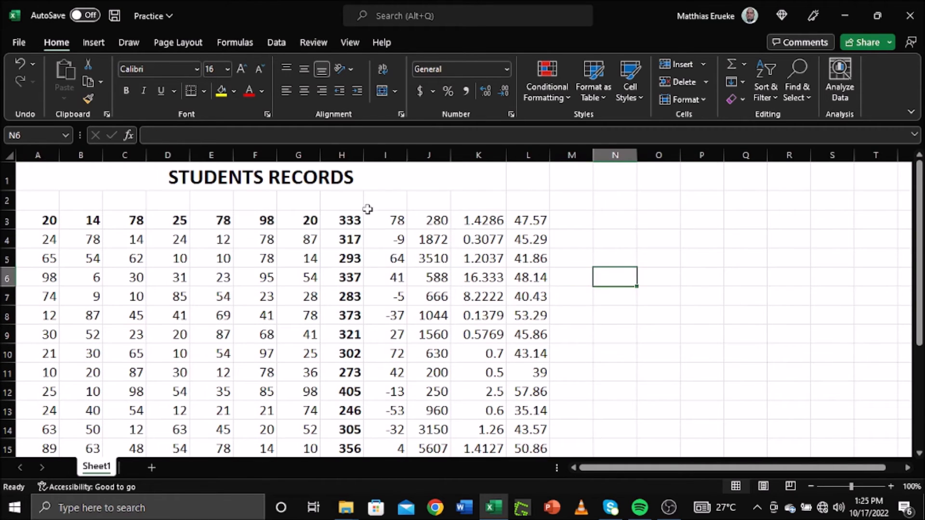
{"action": "left_click", "coordinate": [347, 203]}
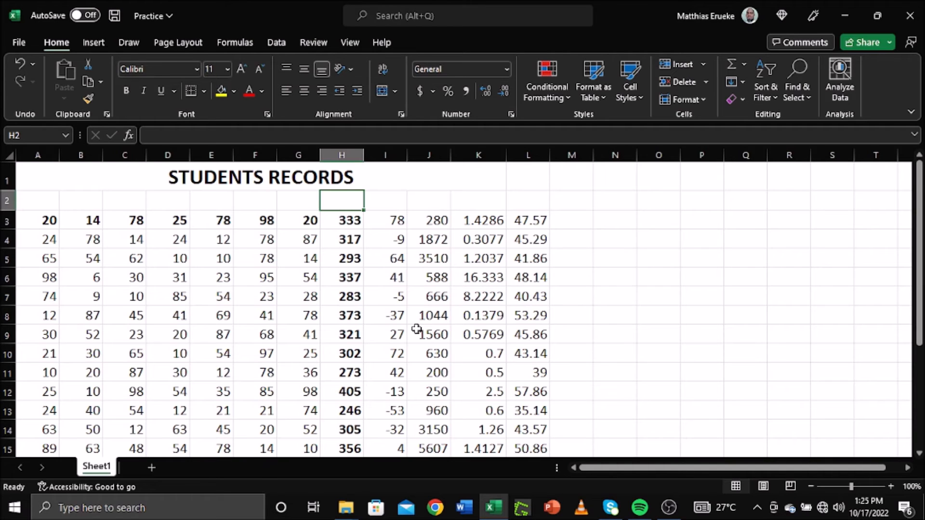
Step: Enter the heading 'Total' in H2
{"action": "type", "text": "Total"}
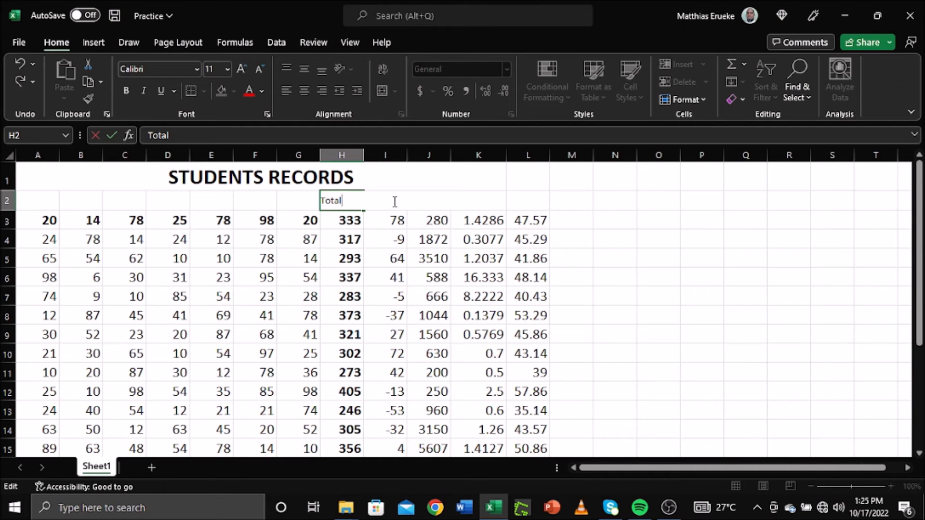
{"action": "key", "text": "Return"}
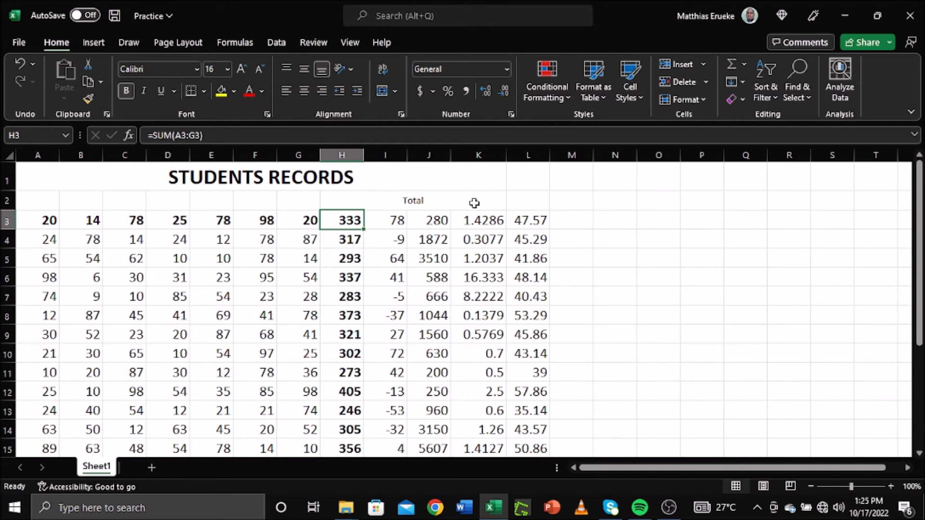
{"action": "left_click_drag", "start_coordinate": [350, 200], "coordinate": [482, 204]}
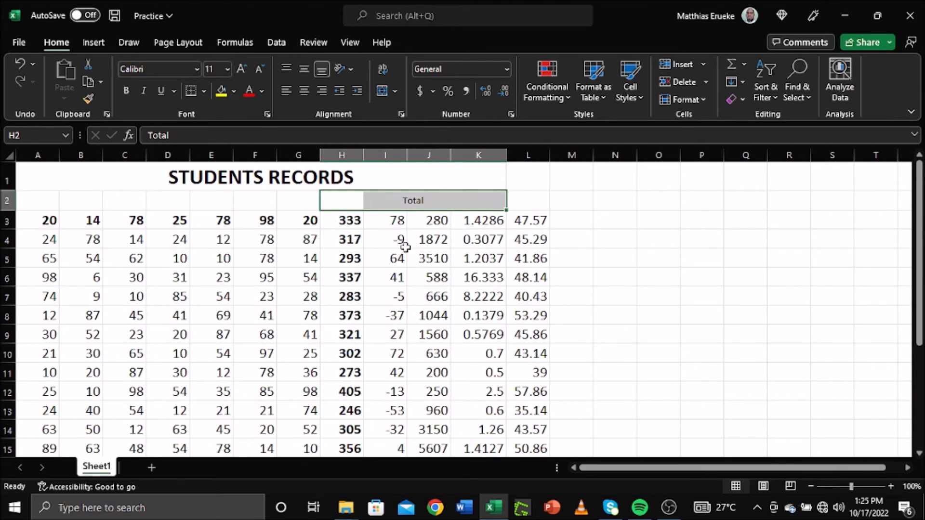
{"action": "left_click", "coordinate": [562, 226]}
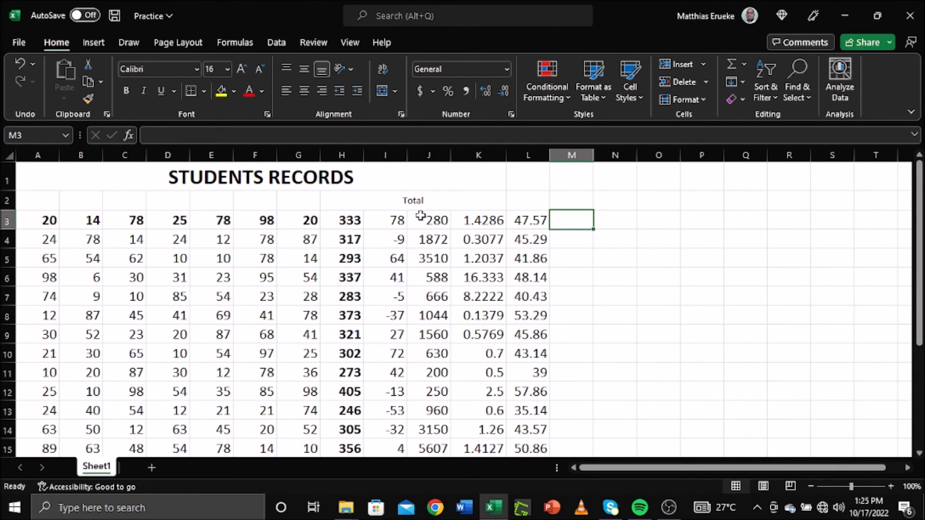
Step: Change the Total cell's horizontal alignment from Center Across Selection to General
{"action": "left_click_drag", "start_coordinate": [347, 202], "coordinate": [471, 208]}
{"action": "left_click", "coordinate": [507, 71]}
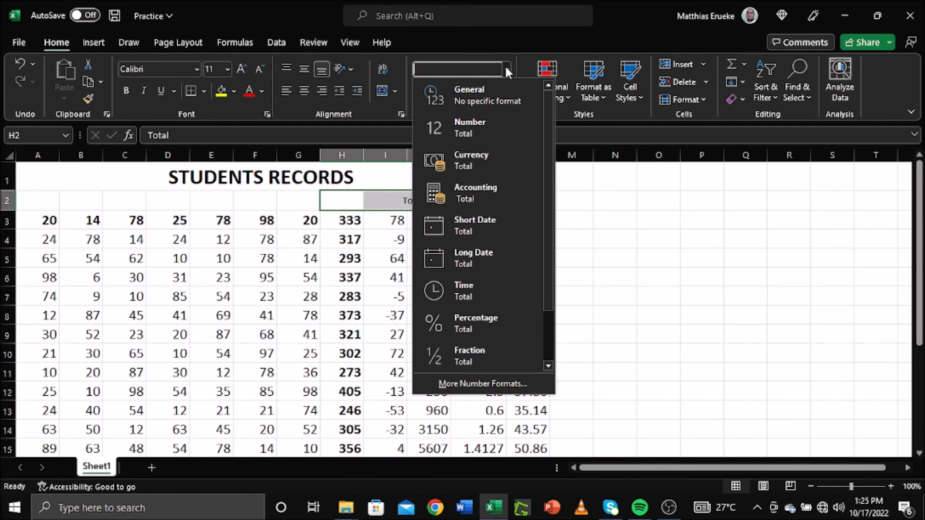
{"action": "left_click", "coordinate": [400, 115]}
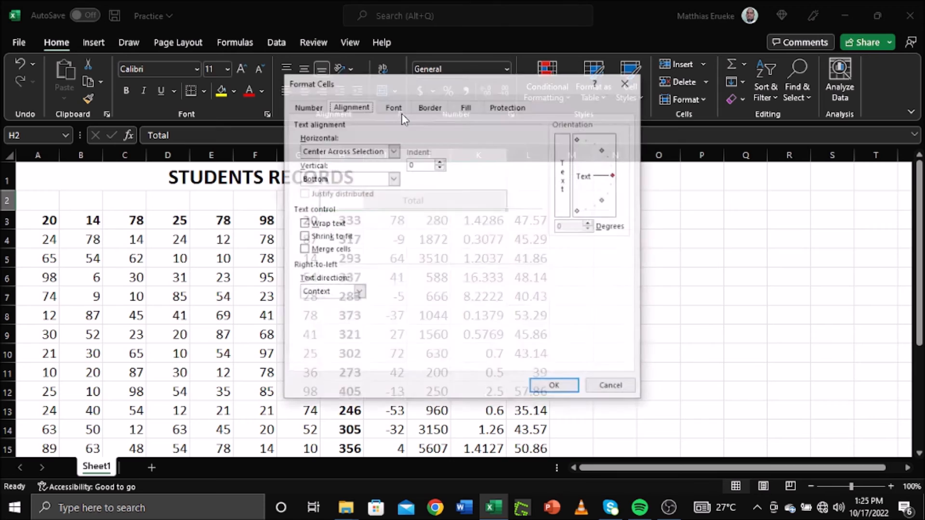
{"action": "left_click", "coordinate": [393, 151]}
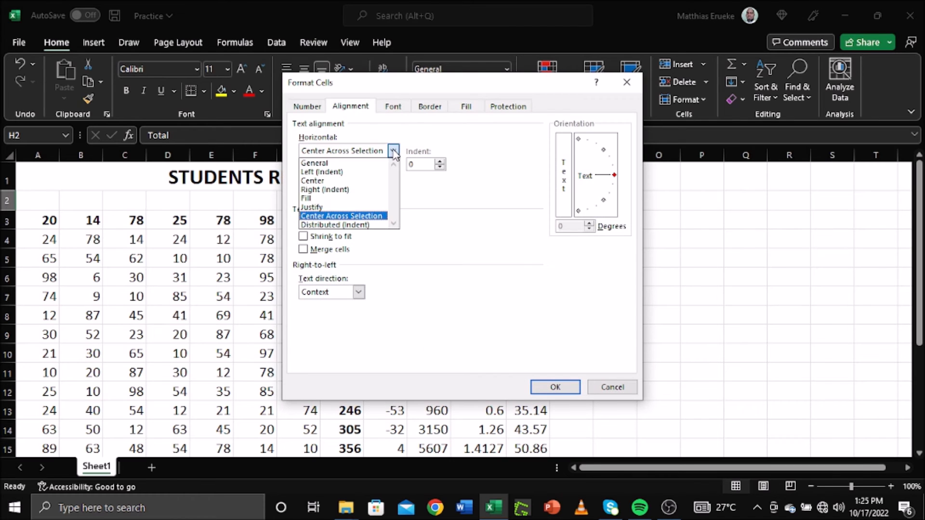
{"action": "left_click", "coordinate": [351, 164]}
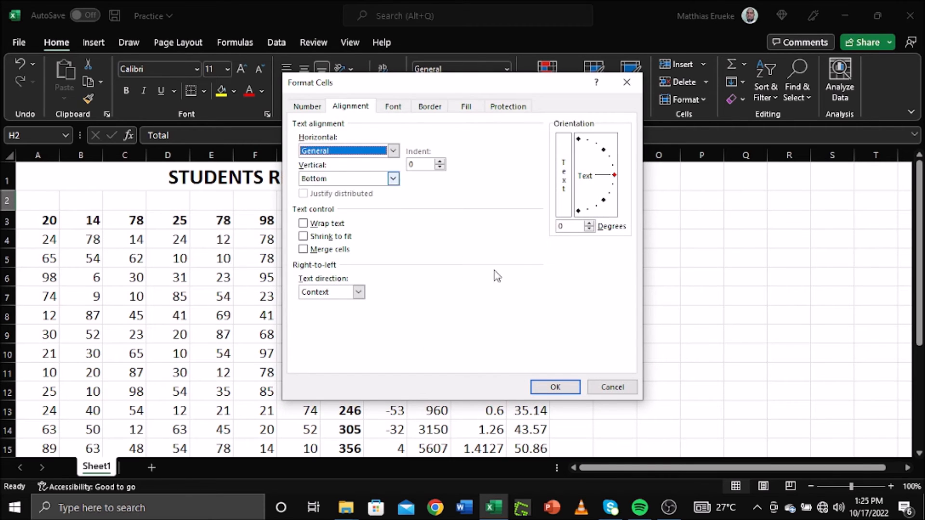
{"action": "left_click", "coordinate": [554, 387]}
{"action": "left_click", "coordinate": [436, 333]}
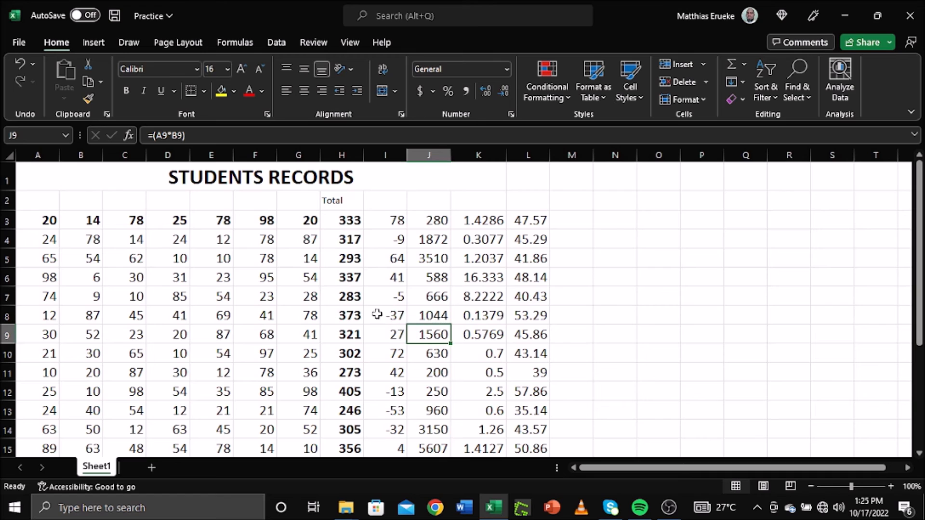
{"action": "left_click", "coordinate": [382, 204]}
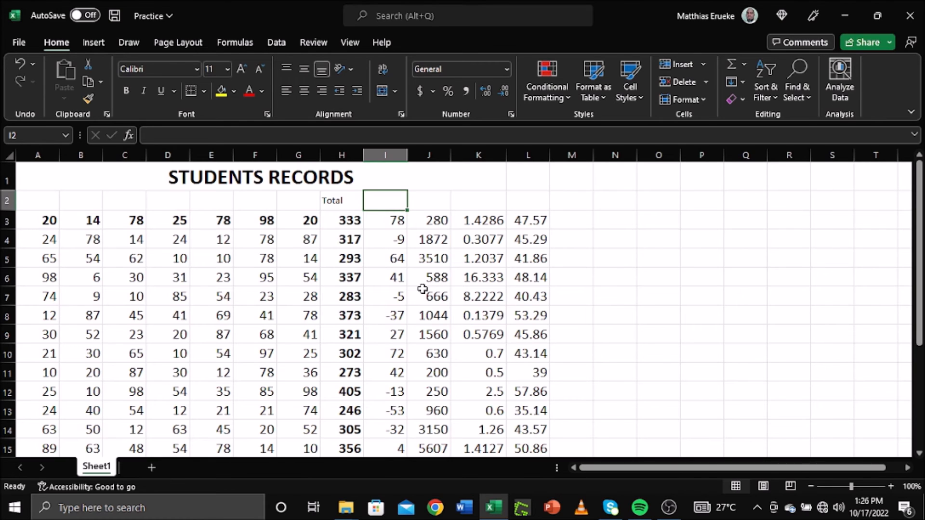
Step: Label I2 to L2 as Sbtraction, Multiplication, Division and Average
{"action": "type", "text": "Sbtraction"}
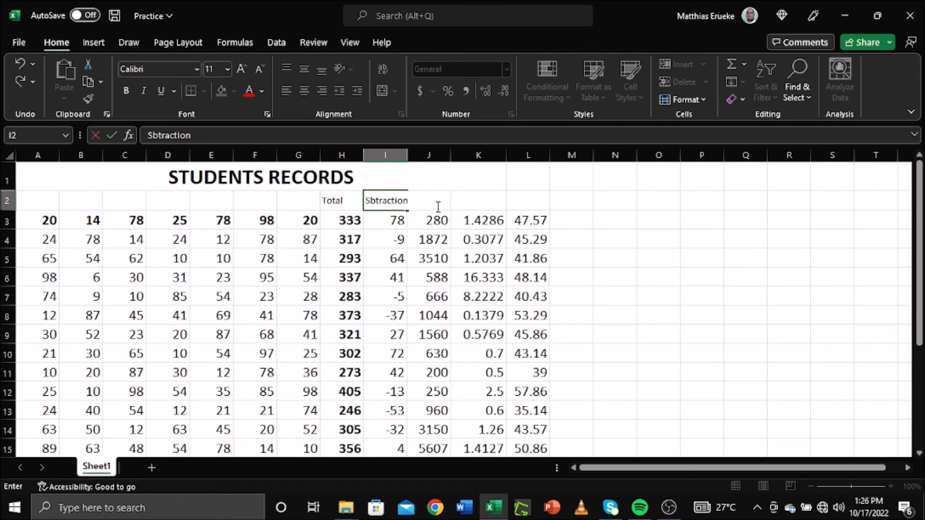
{"action": "key", "text": "F2"}
{"action": "key", "text": "Return"}
{"action": "left_click", "coordinate": [431, 205]}
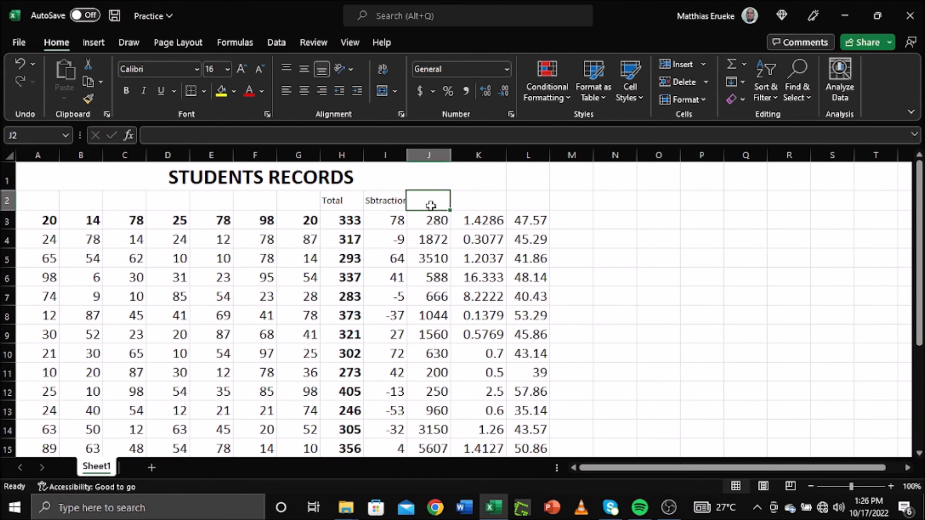
{"action": "type", "text": "Multiplication"}
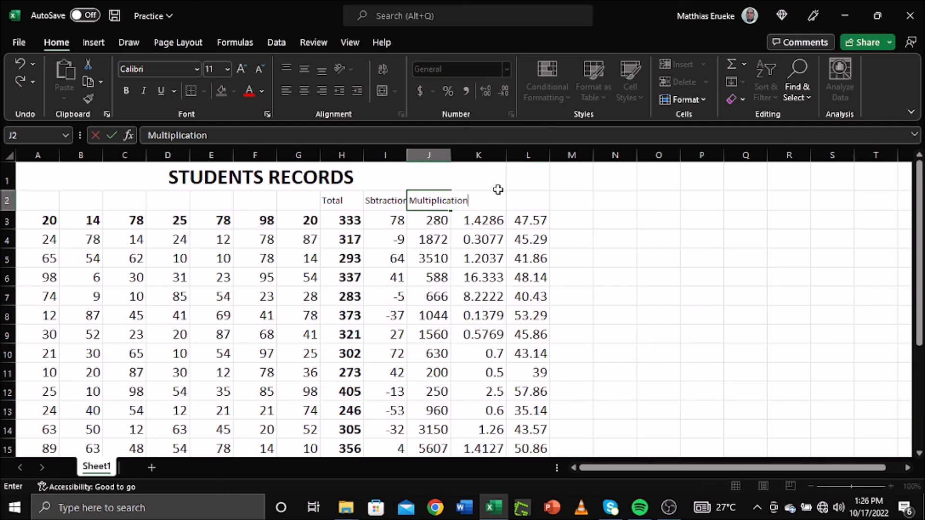
{"action": "left_click", "coordinate": [489, 239]}
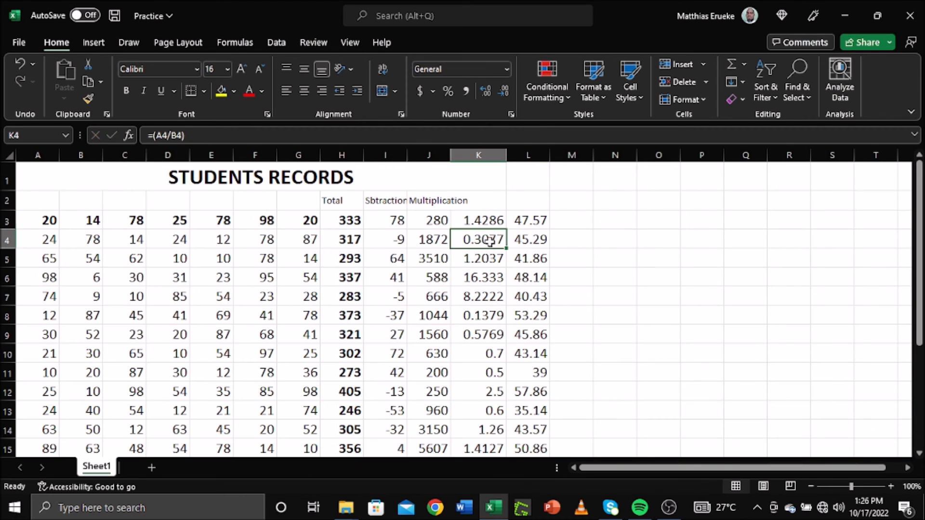
{"action": "left_click", "coordinate": [487, 206]}
{"action": "type", "text": "Division"}
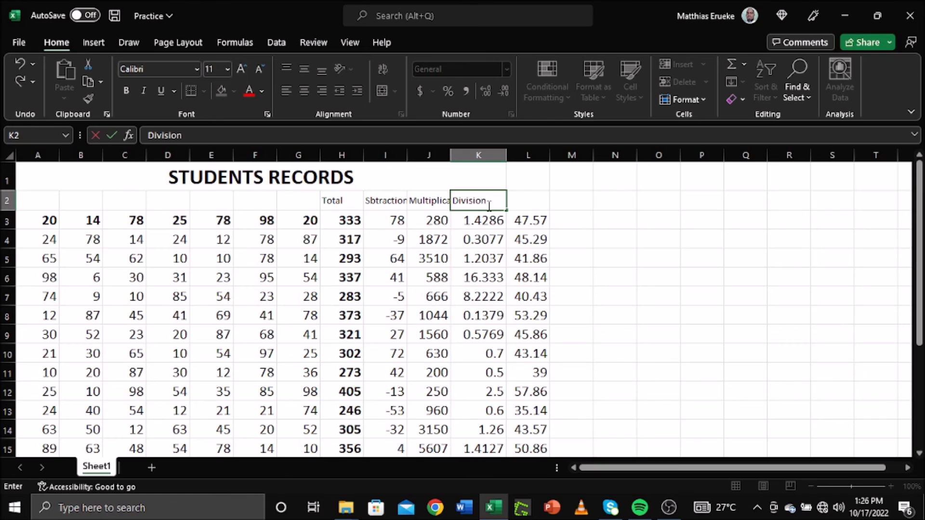
{"action": "left_click", "coordinate": [531, 206]}
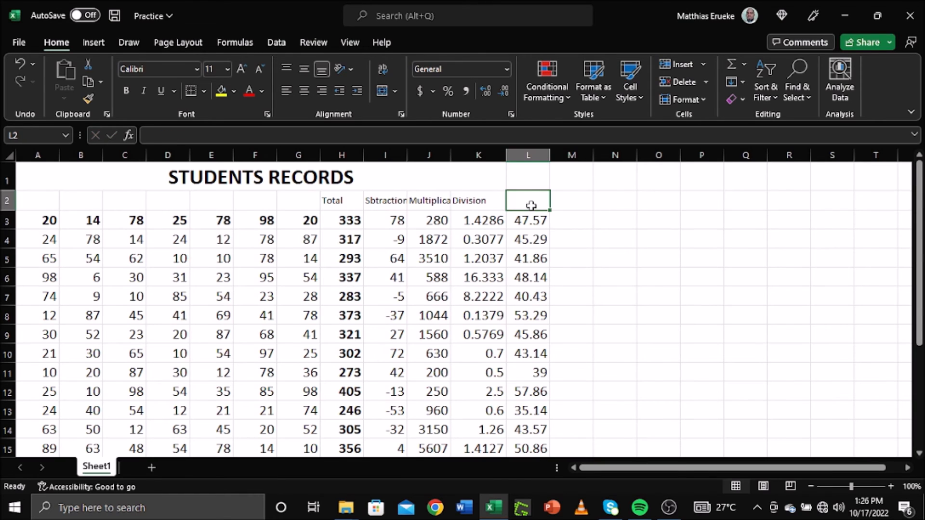
{"action": "type", "text": "Averag"}
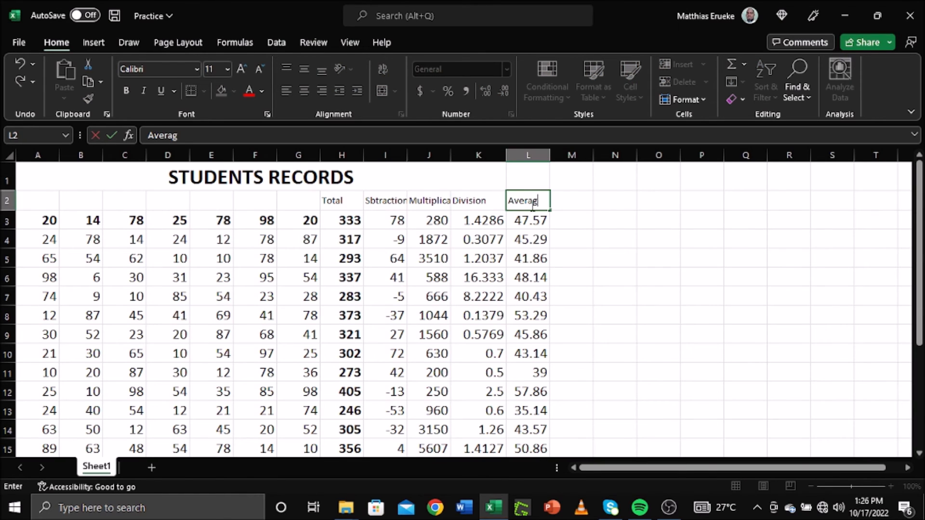
{"action": "type", "text": "e"}
{"action": "left_click", "coordinate": [585, 239]}
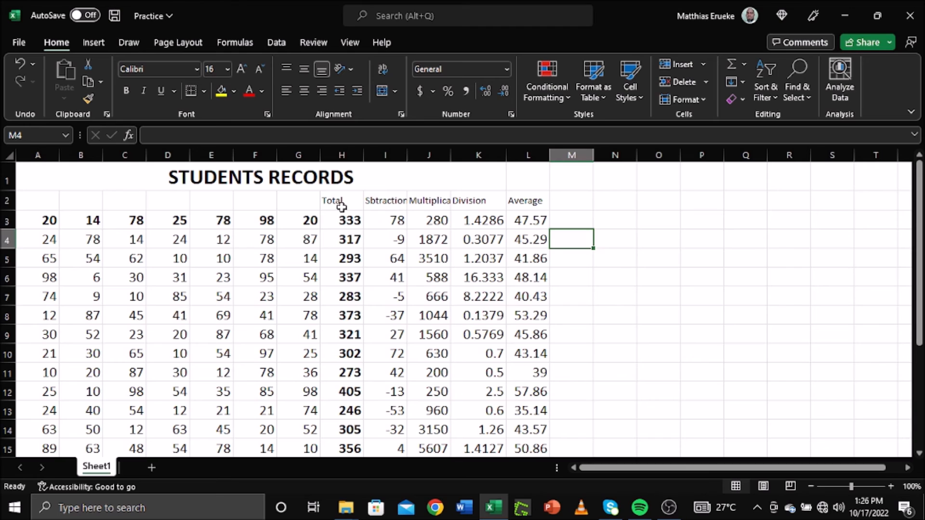
Step: Bold the H2:L2 headers and widen columns I and K
{"action": "left_click_drag", "start_coordinate": [340, 202], "coordinate": [524, 200]}
{"action": "left_click", "coordinate": [127, 93]}
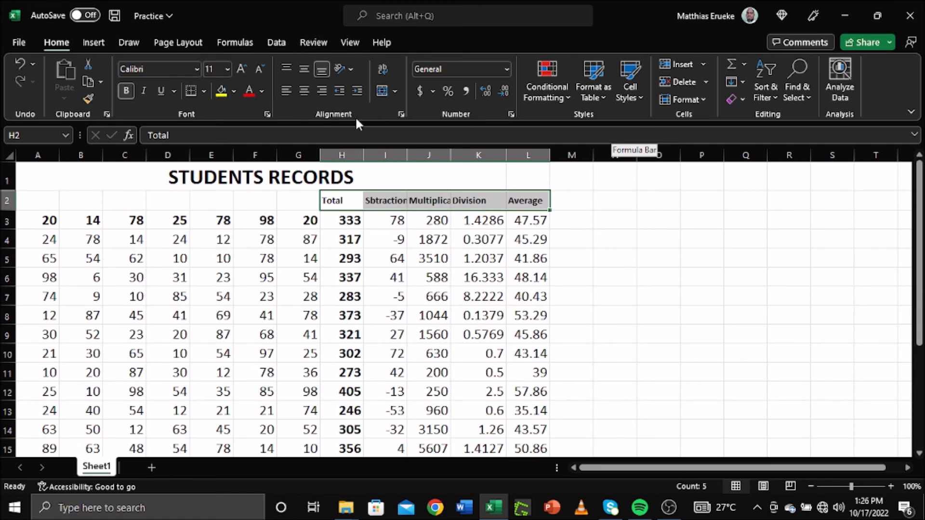
{"action": "left_click", "coordinate": [648, 195]}
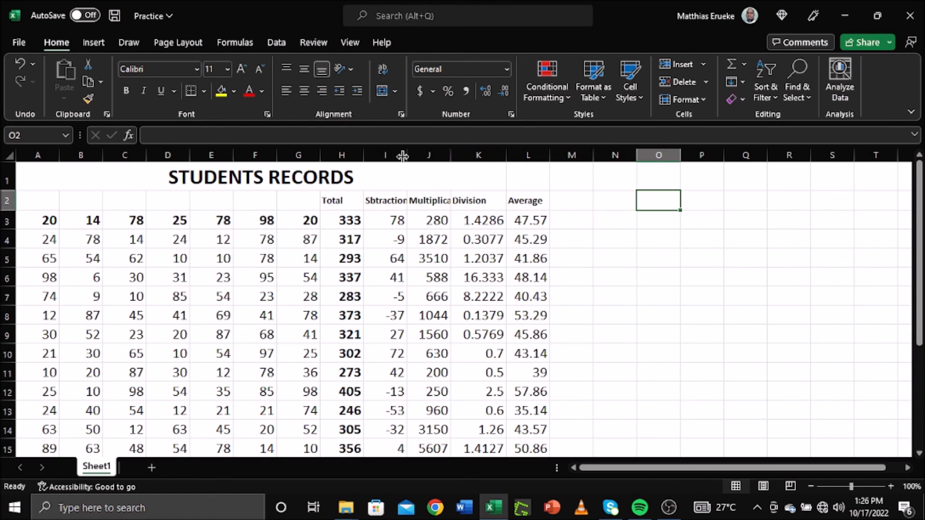
{"action": "left_click_drag", "start_coordinate": [405, 158], "coordinate": [474, 155]}
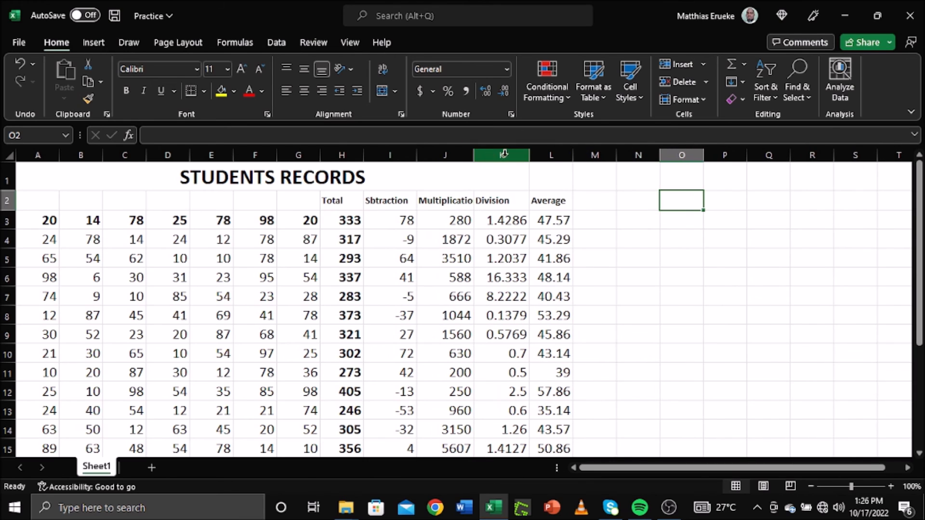
{"action": "left_click_drag", "start_coordinate": [530, 156], "coordinate": [613, 155]}
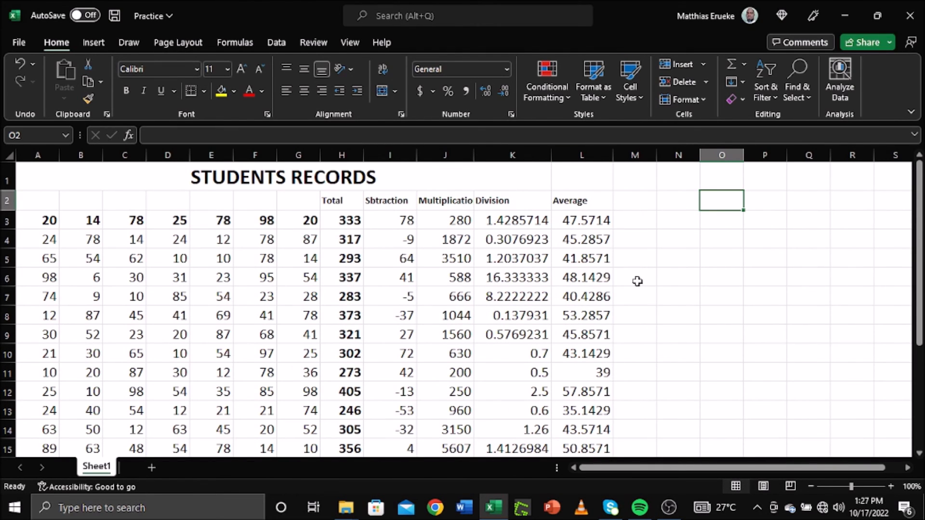
Step: Set the H2:L2 headers to font size 16 and widen column J for Multiplication
{"action": "left_click_drag", "start_coordinate": [333, 202], "coordinate": [558, 202]}
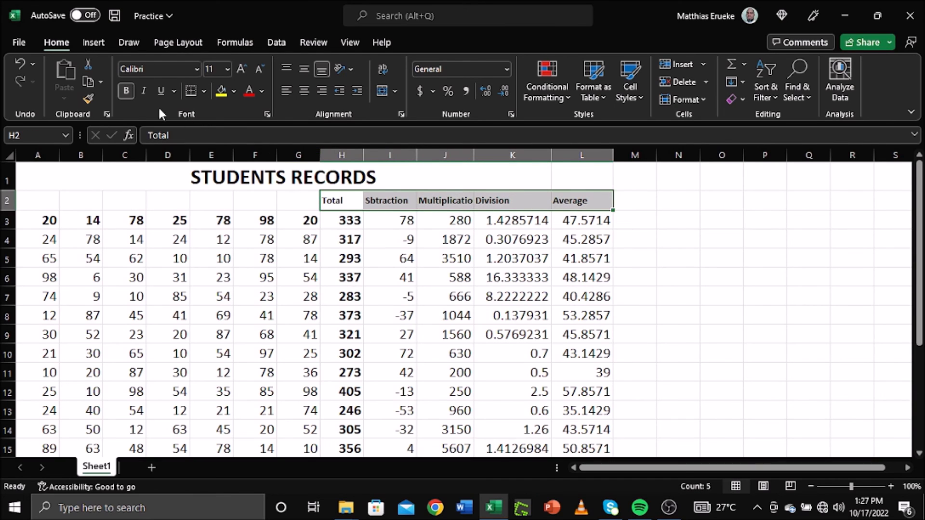
{"action": "left_click", "coordinate": [227, 68]}
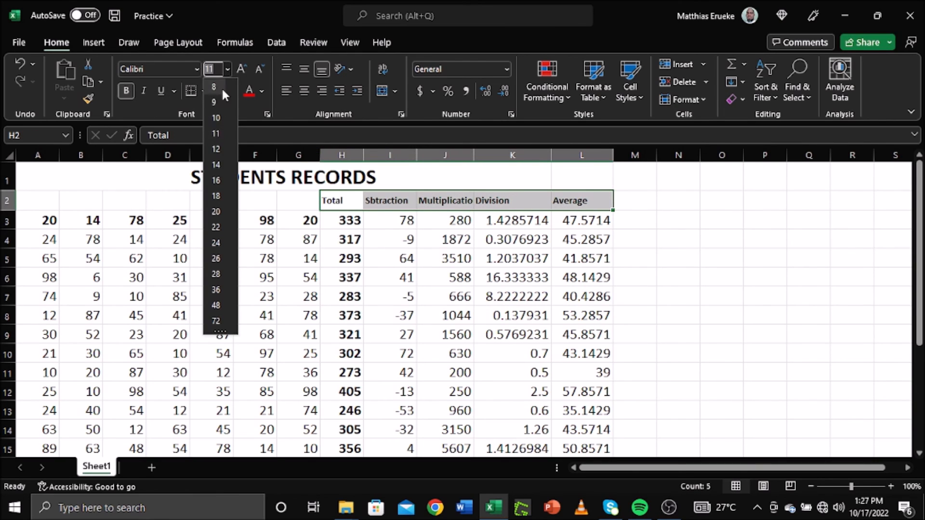
{"action": "left_click", "coordinate": [215, 180]}
{"action": "left_click", "coordinate": [715, 277]}
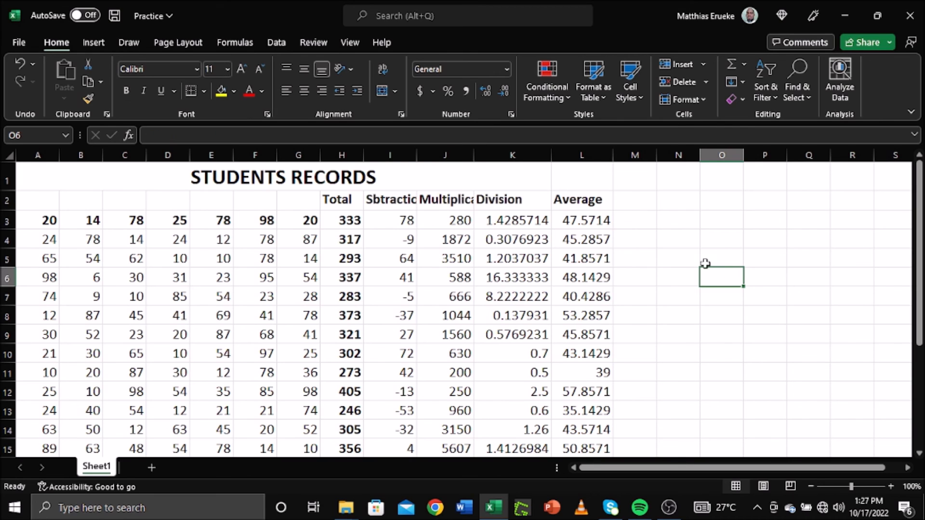
{"action": "left_click_drag", "start_coordinate": [473, 155], "coordinate": [501, 155]}
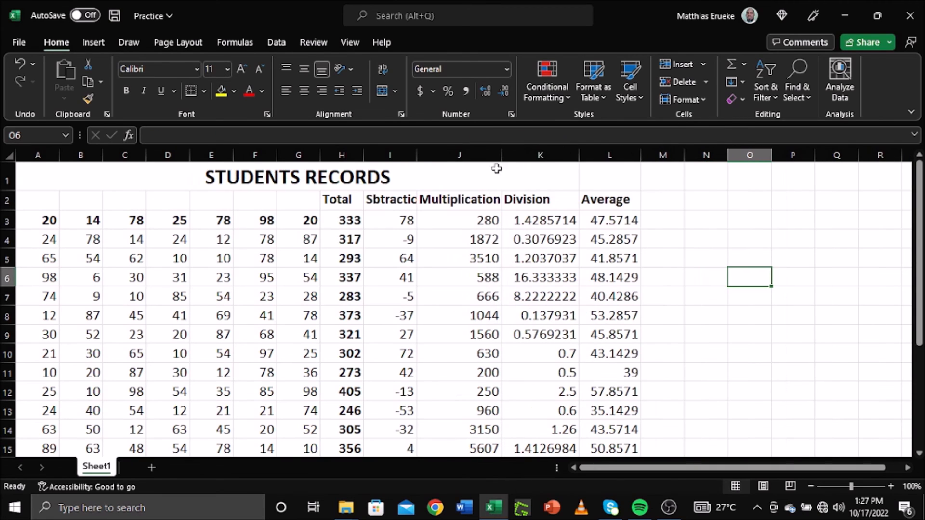
Step: Color the header labels dark blue and save the workbook
{"action": "left_click_drag", "start_coordinate": [343, 202], "coordinate": [610, 201]}
{"action": "left_click", "coordinate": [262, 91]}
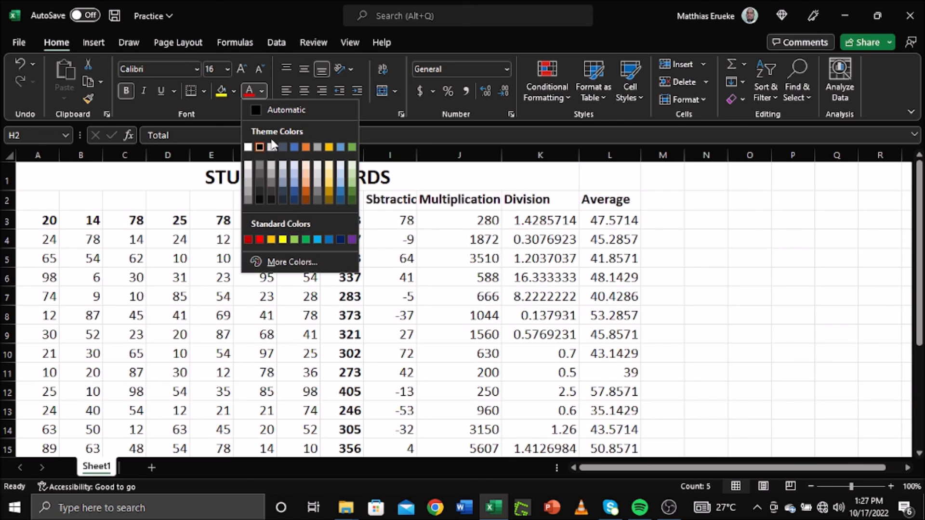
{"action": "left_click", "coordinate": [294, 189]}
{"action": "left_click", "coordinate": [732, 275]}
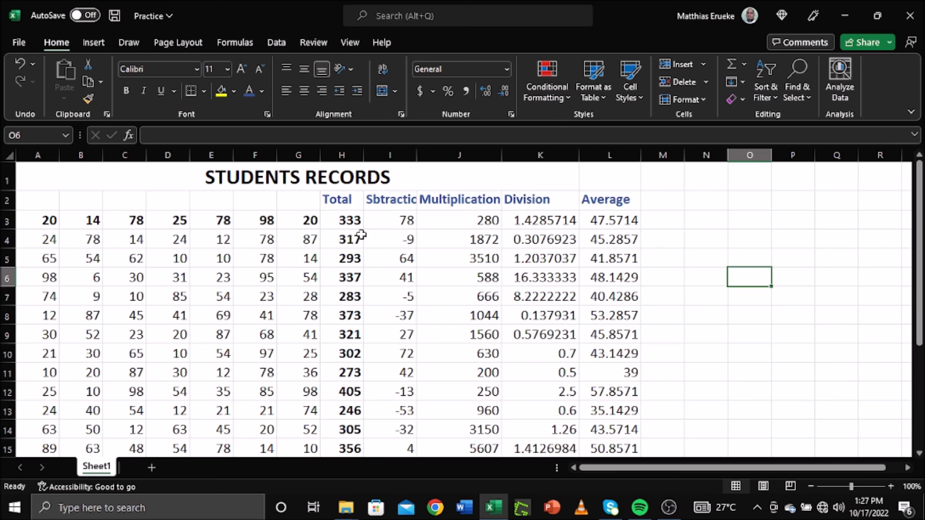
{"action": "left_click", "coordinate": [114, 15]}
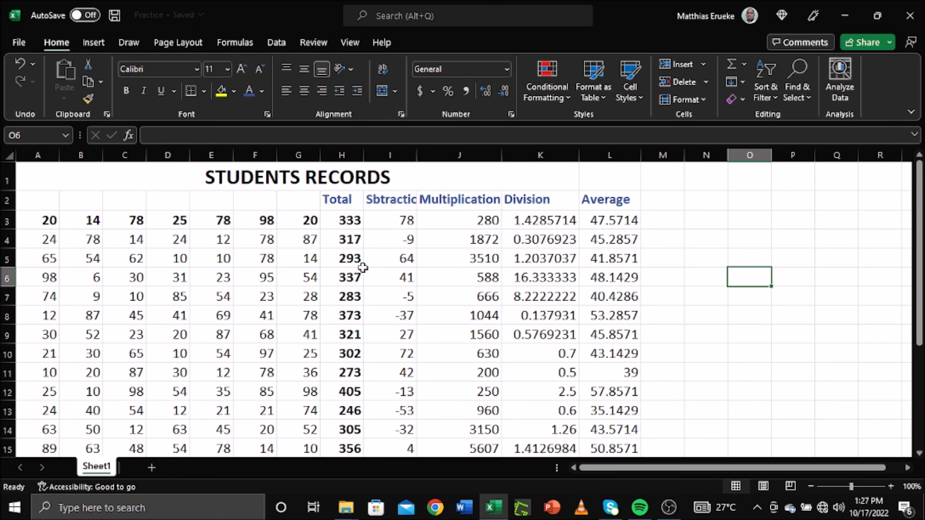